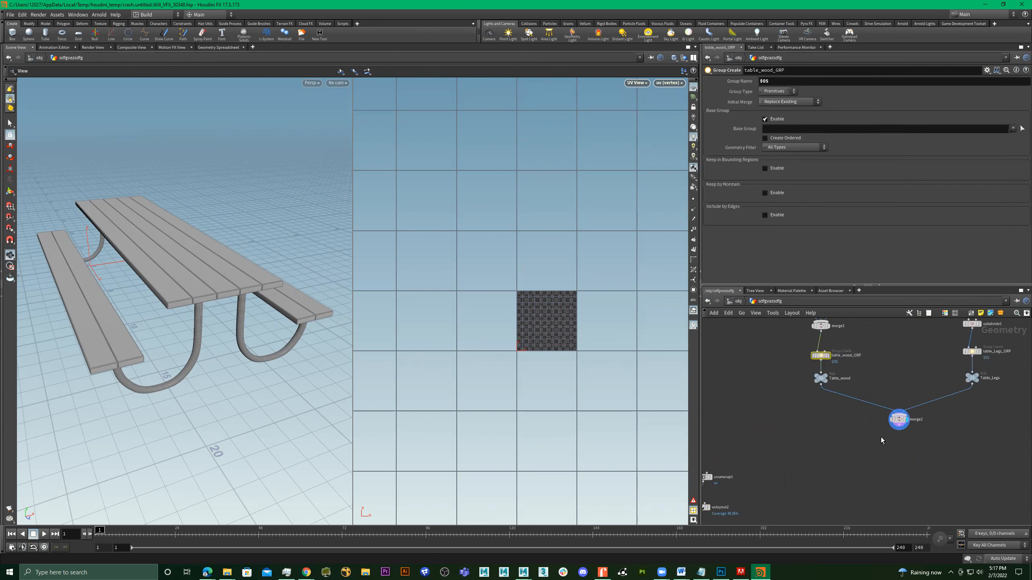
Add a UV Unwrap node, connect it to the output of merge2, display it, and place it directly below merge2.
key(Tab)
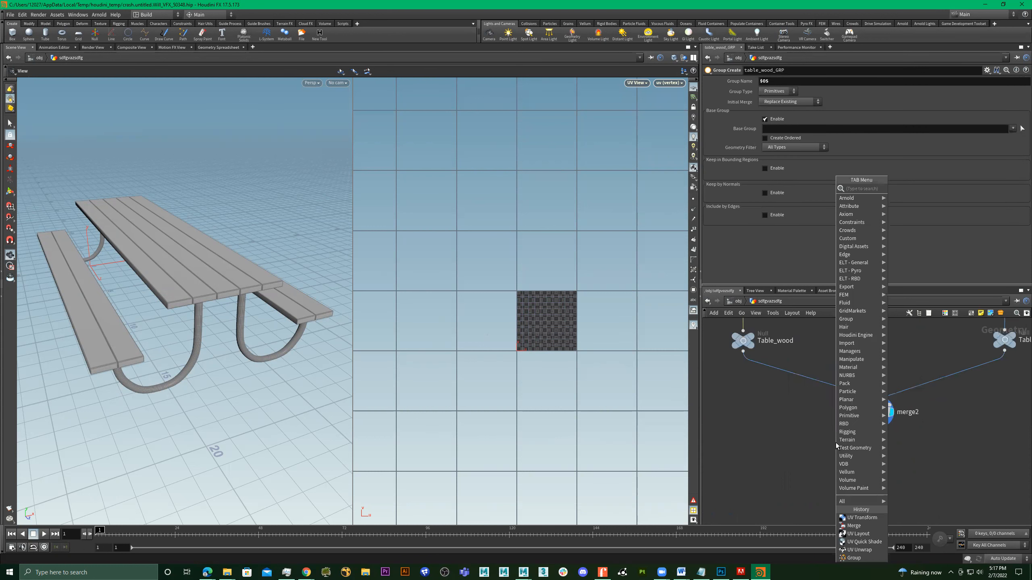
text(uv)
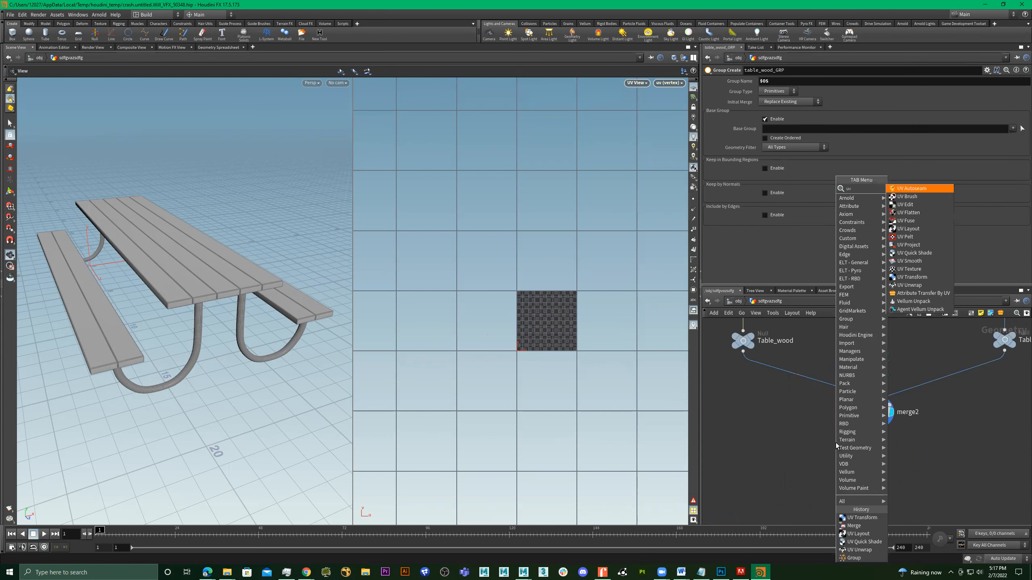
text(un)
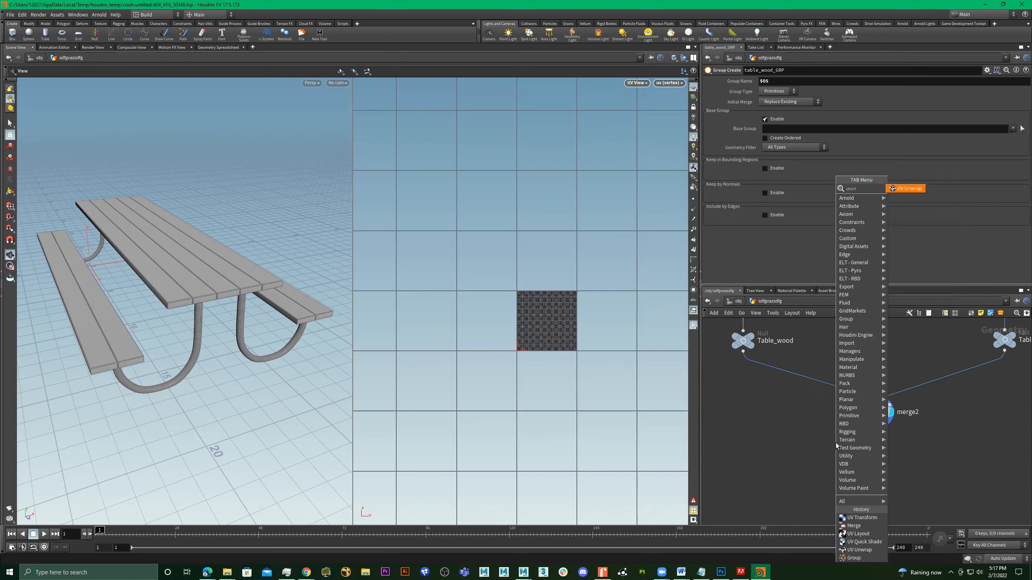
key(Return)
click(835, 442)
click(878, 424)
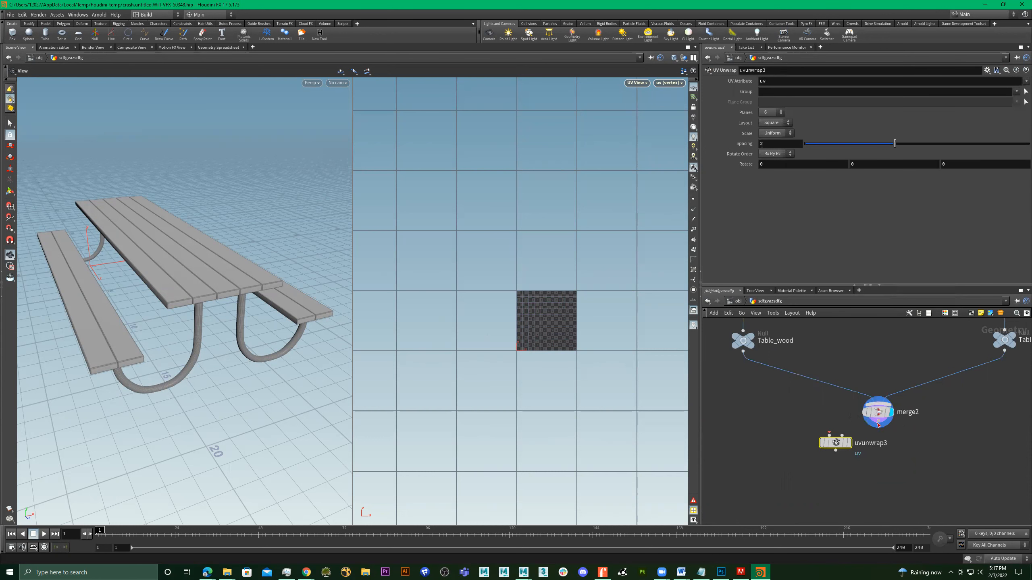
drag(836, 443, 805, 468)
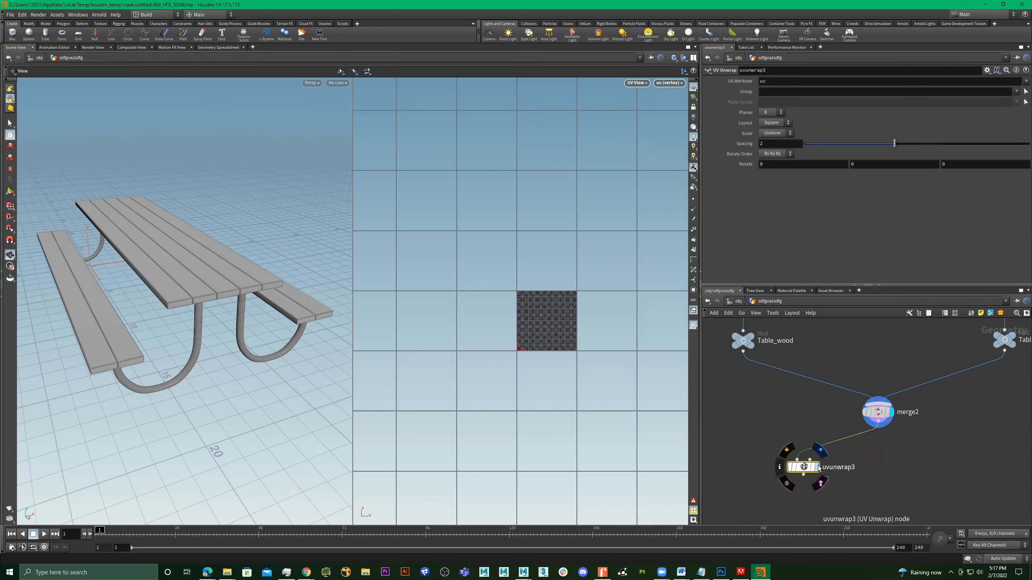
click(818, 468)
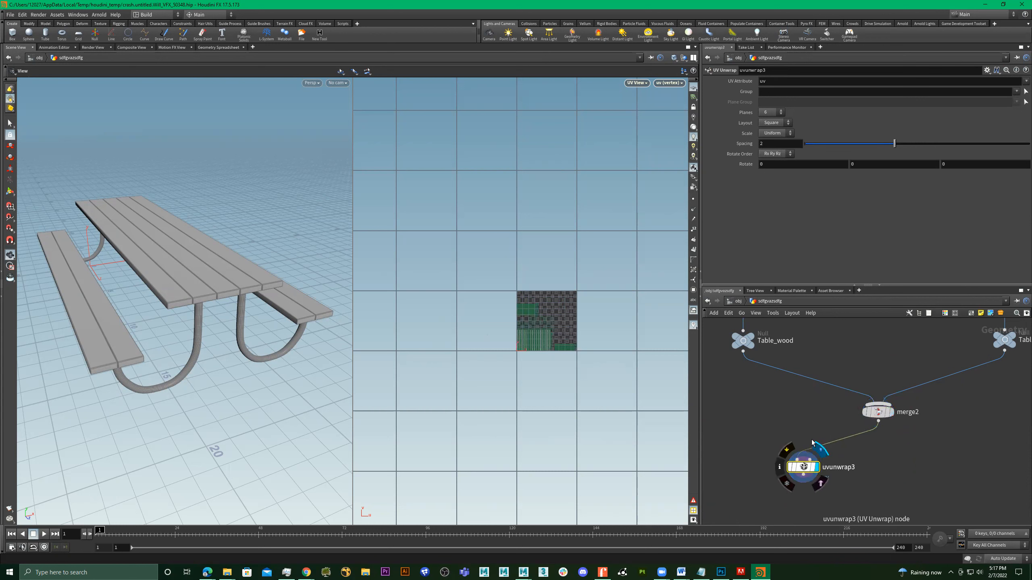
drag(808, 474, 883, 467)
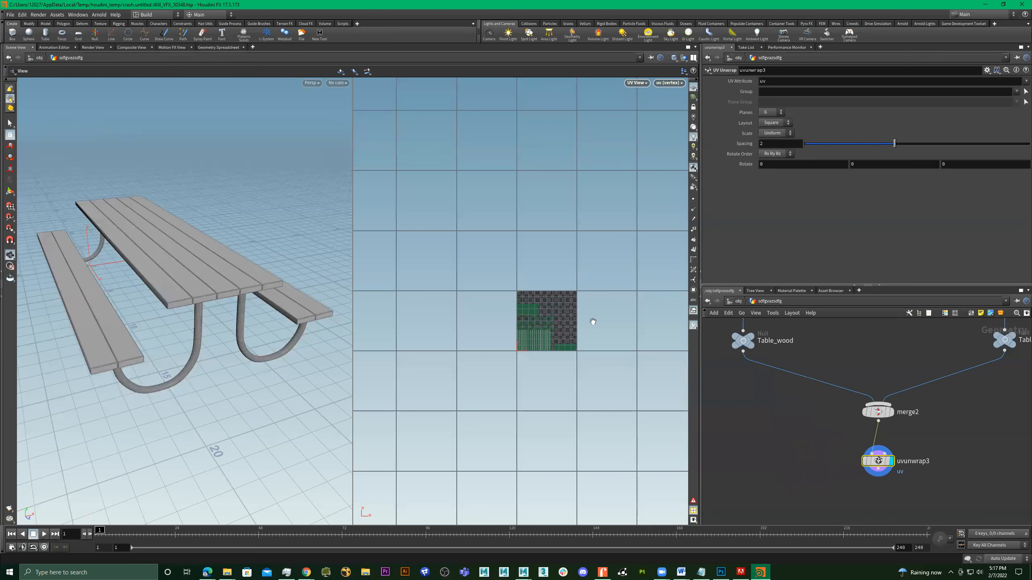
Reduce the UV Unwrap node's island spacing to 0.144.
scroll(833, 439, down, 2)
scroll(834, 439, down, 1)
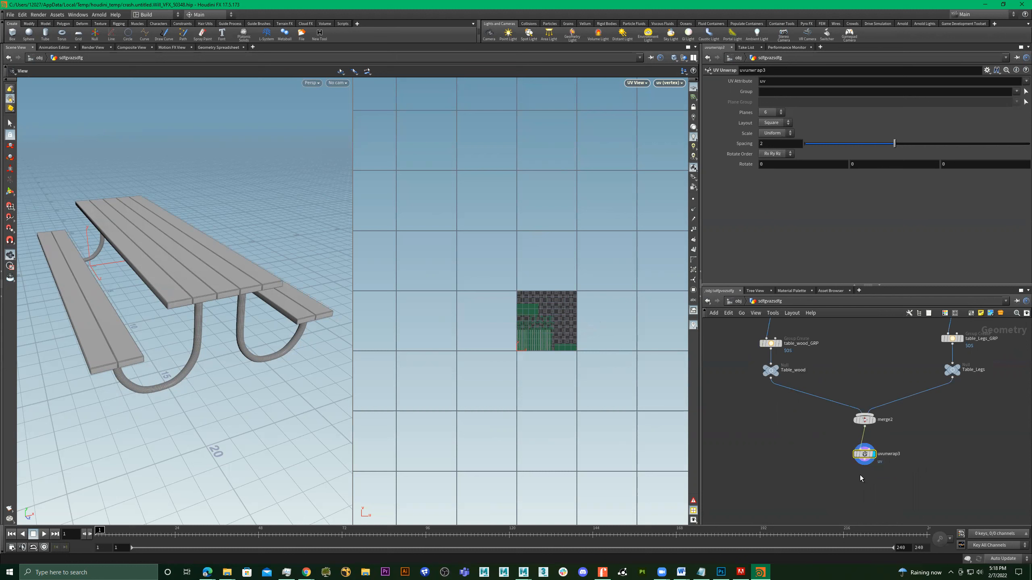
scroll(882, 461, up, 2)
scroll(521, 316, up, 5)
scroll(586, 335, up, 2)
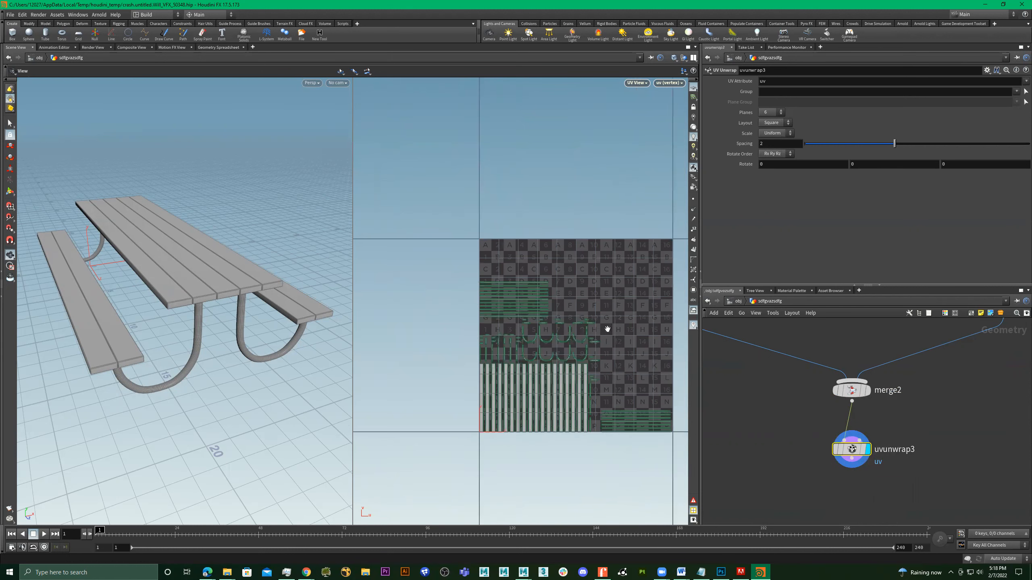
drag(894, 143, 811, 143)
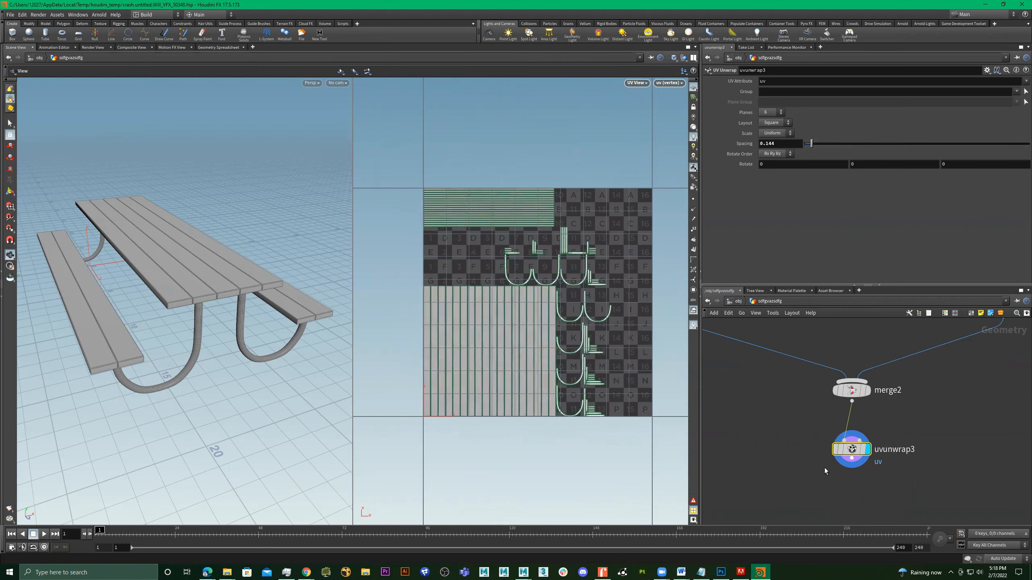
Add a UV Quick Shade node fed by uvunwrap3 and display its checker texture on the table.
scroll(800, 440, down, 5)
key(Tab)
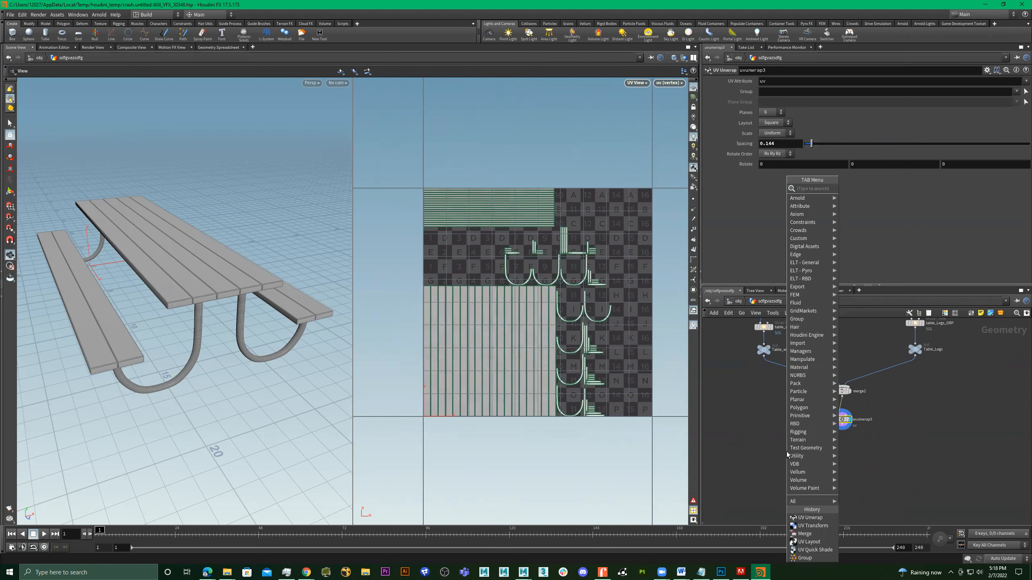
text(uvquic)
key(Return)
scroll(795, 434, up, 2)
click(785, 451)
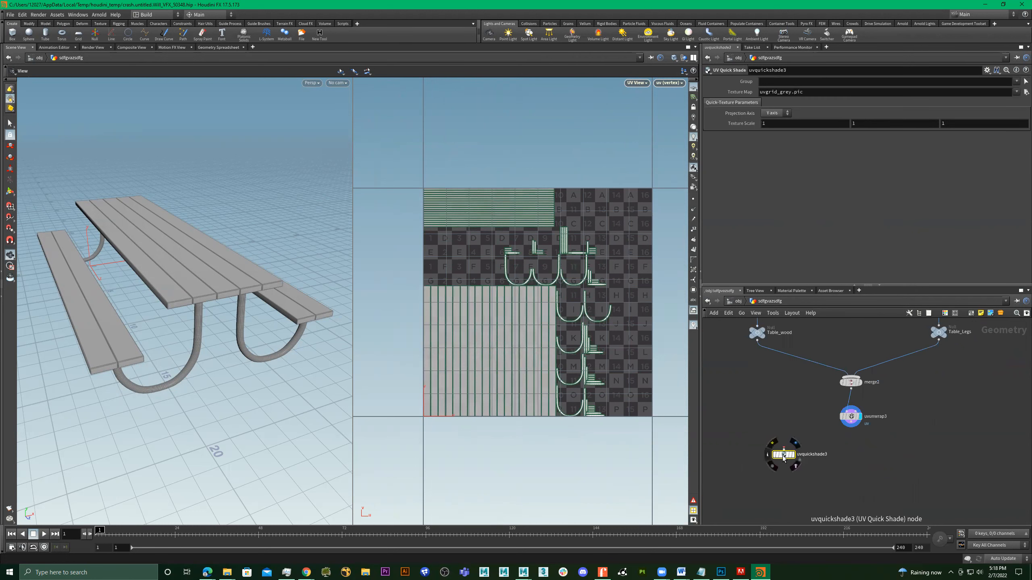
drag(784, 449, 851, 422)
click(792, 455)
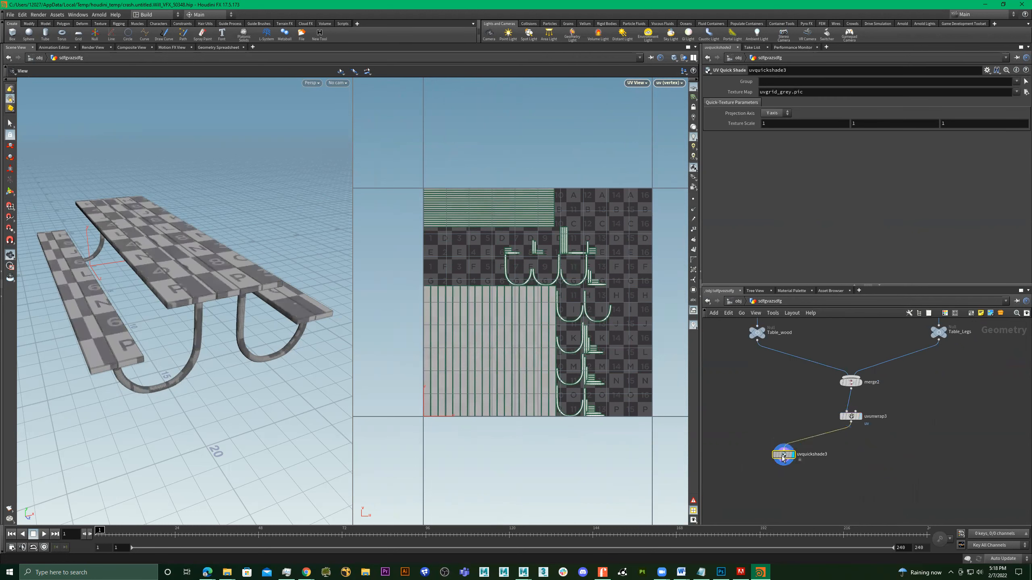
Set the spacing of uvunwrap3 to 0.
drag(246, 271, 248, 301)
click(851, 417)
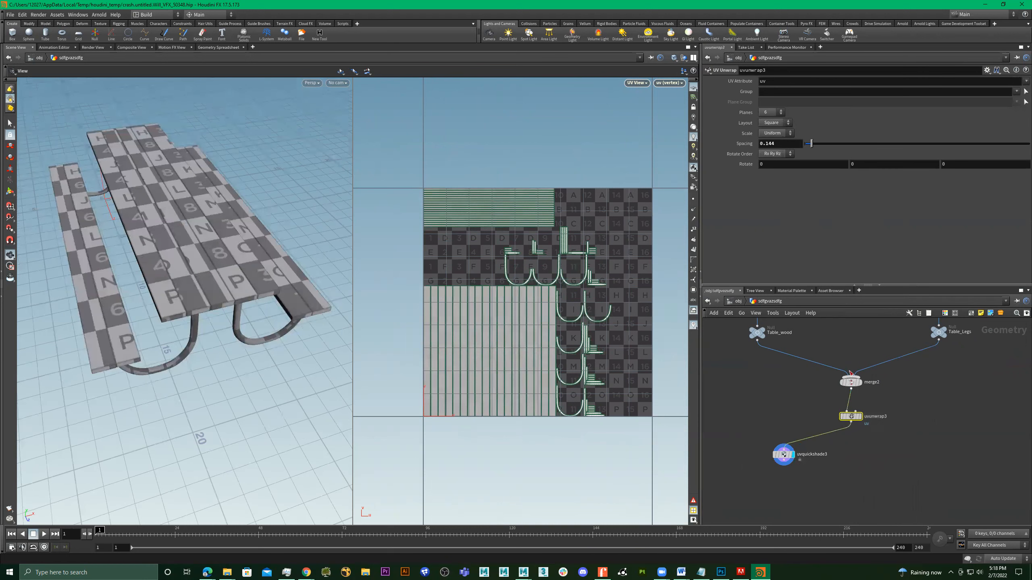
drag(821, 148, 805, 163)
Add a UV Layout node below uvunwrap3, connected to its output and displayed.
scroll(822, 455, up, 3)
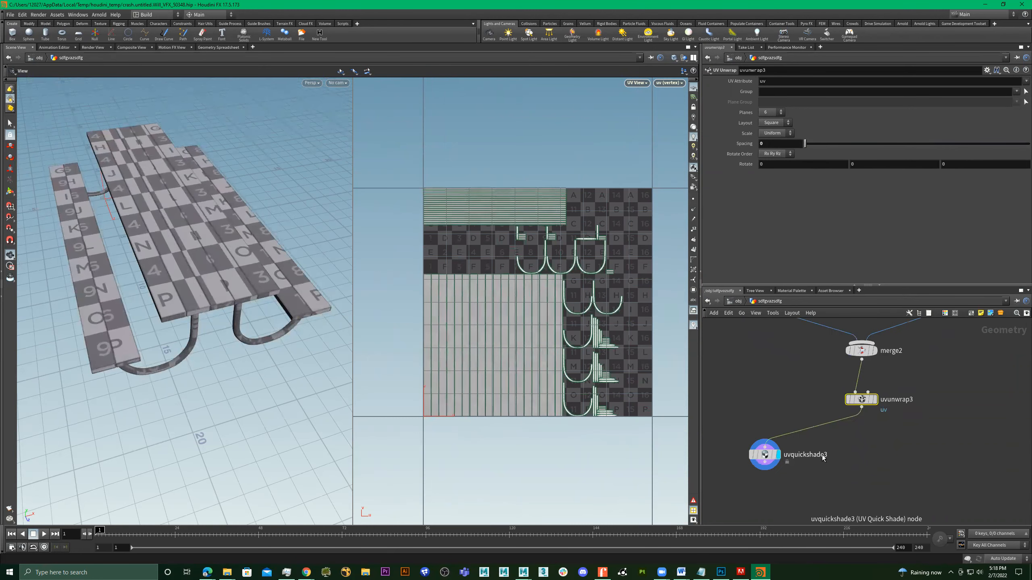
key(Tab)
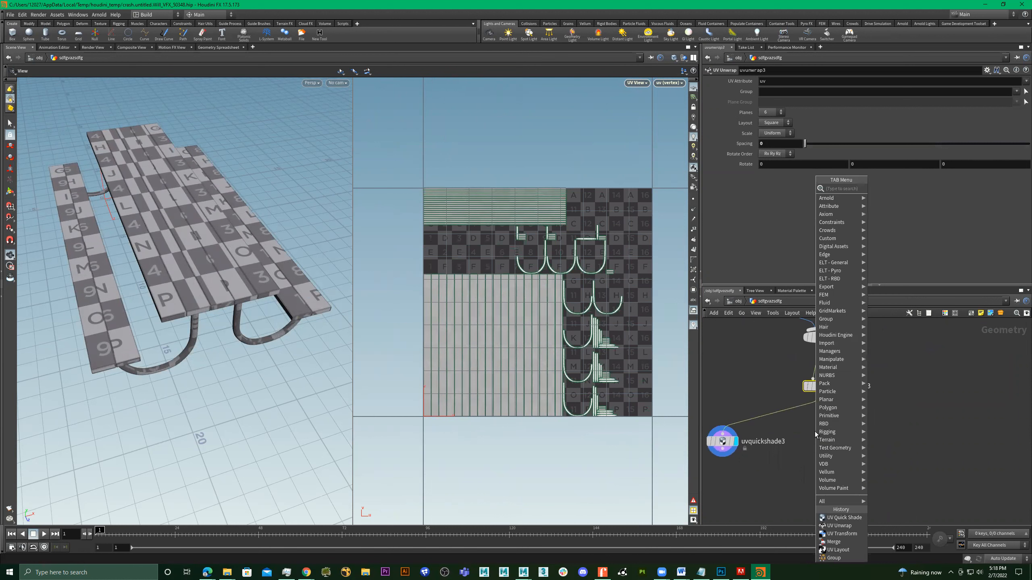
text(uv)
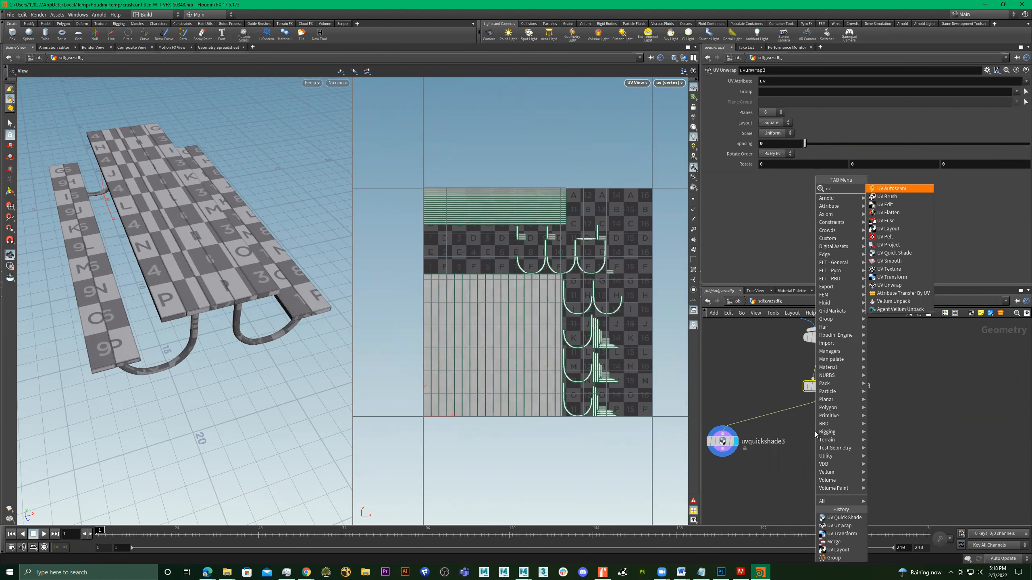
text(la)
key(Return)
click(815, 431)
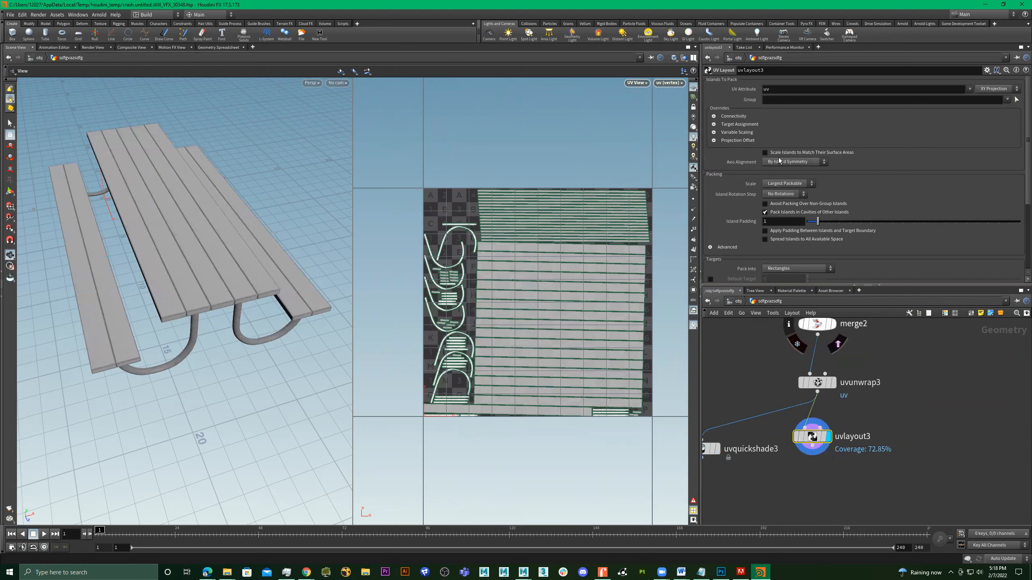
Set the UV Layout's axis alignment to By Island Position in 3D and its packing scale to Fixed.
click(808, 161)
click(798, 186)
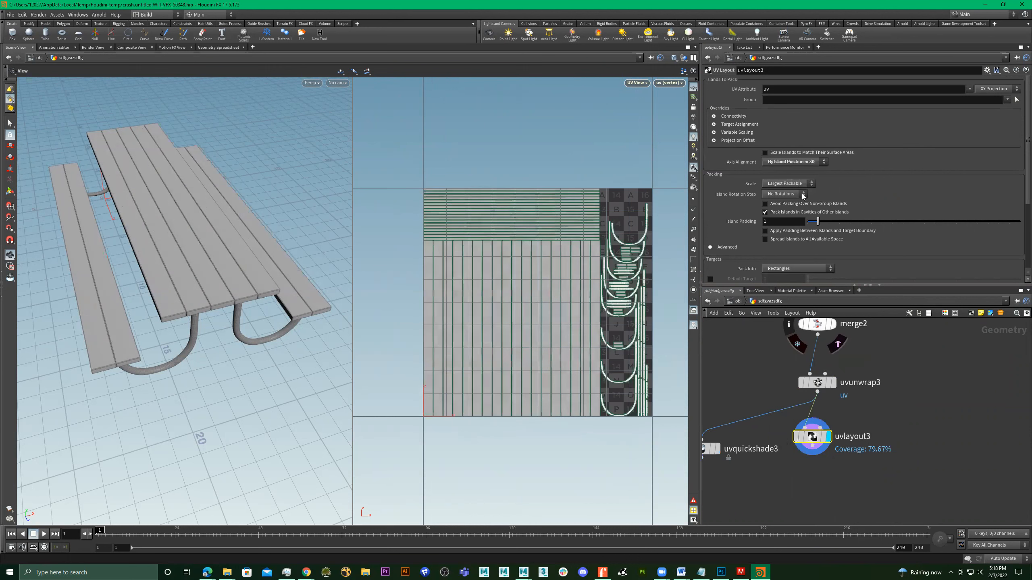
click(798, 185)
click(787, 200)
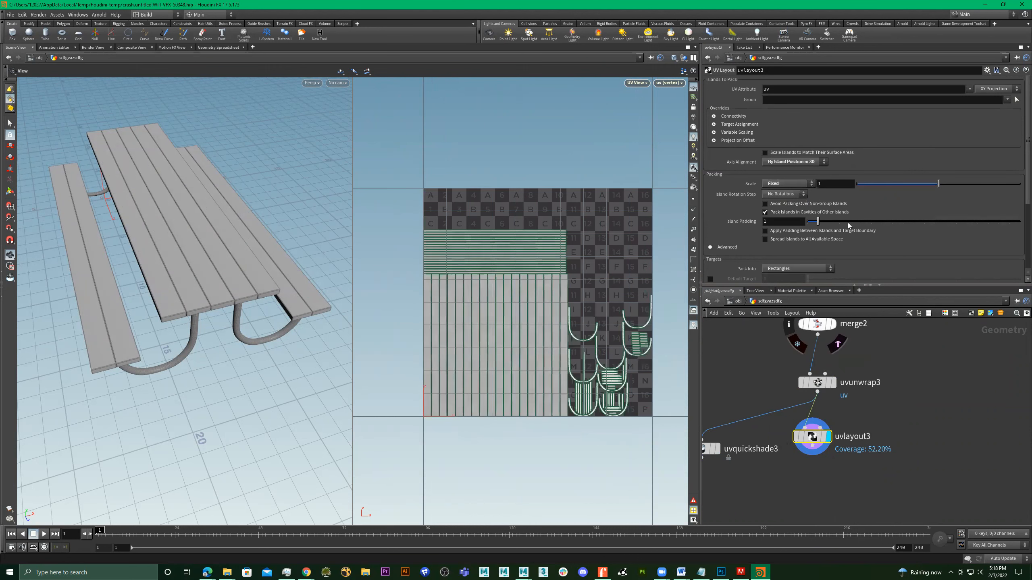
Set the UV Layout to pack the islands into UDIM Tiles.
scroll(848, 223, down, 1)
click(804, 245)
click(779, 265)
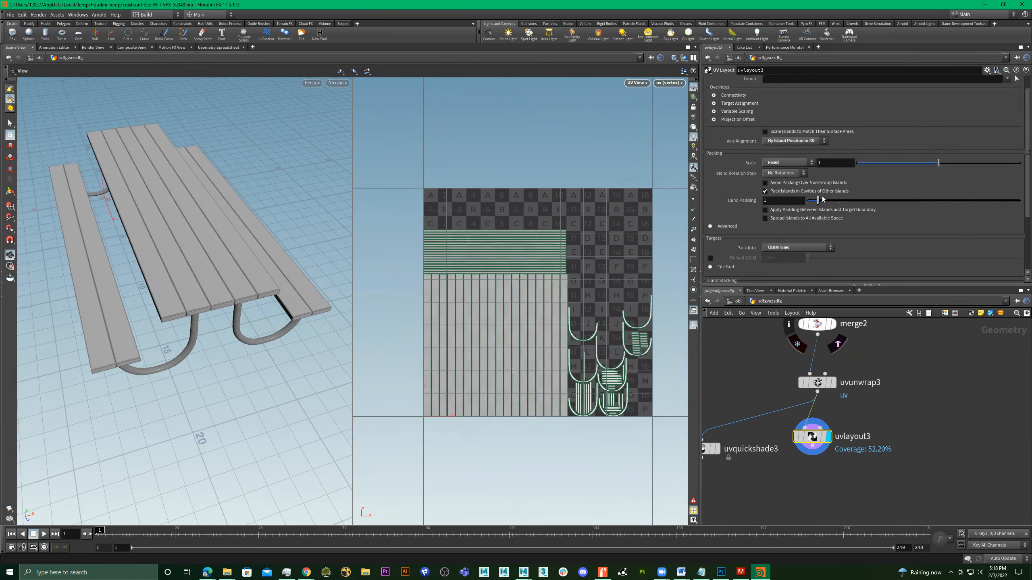
Raise the UV Layout's fixed packing scale to 1.579 so the islands spread over more tiles.
scroll(882, 237, down, 1)
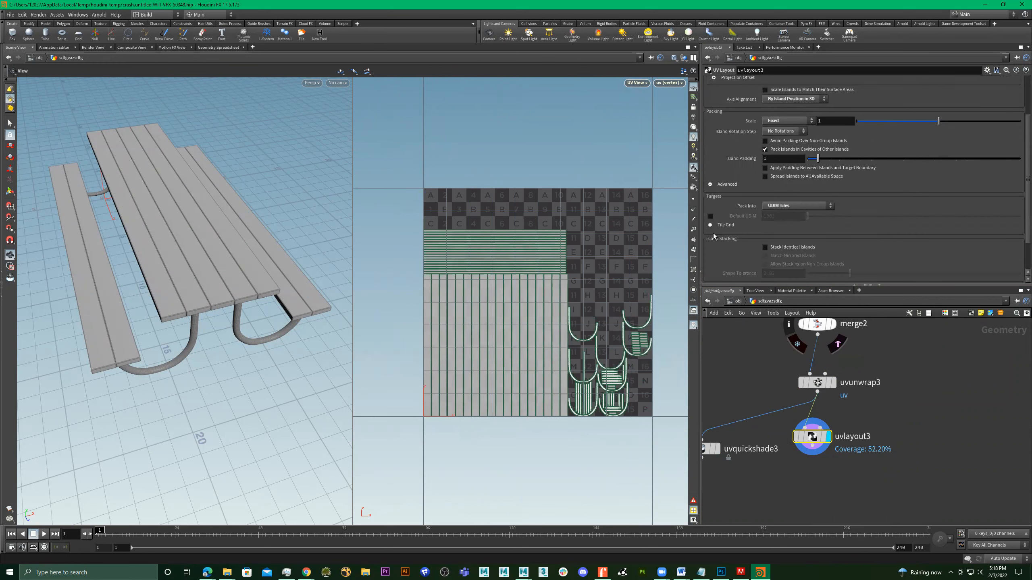
scroll(581, 273, down, 10)
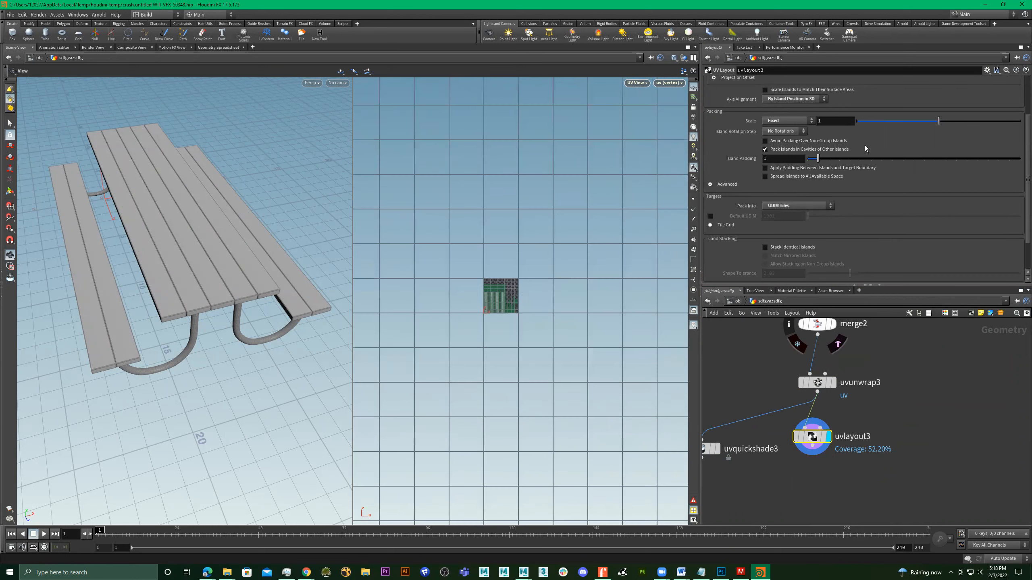
drag(933, 123, 986, 126)
scroll(581, 301, down, 4)
middle_drag(581, 301, 490, 302)
middle_drag(787, 466, 840, 444)
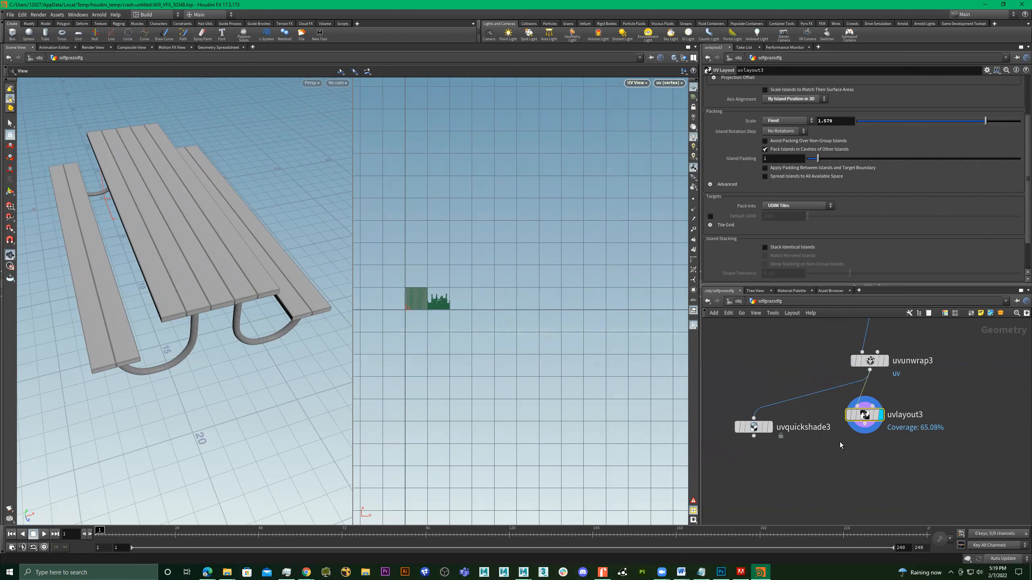
Rewire the displayed UV Quick Shade to the output of uvlayout3 and adjust the layout's fixed scale against the checker.
drag(864, 425, 750, 443)
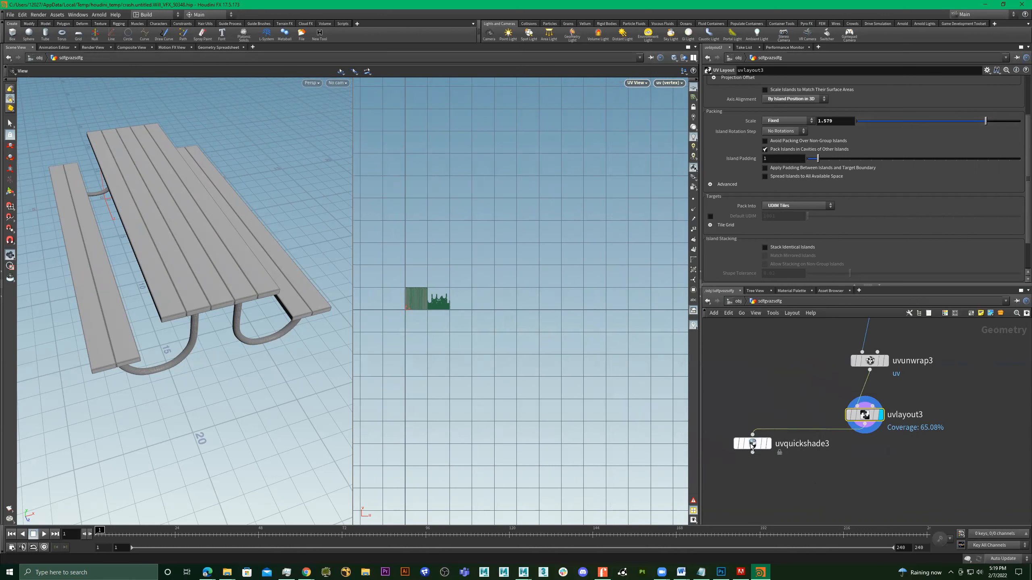
click(771, 447)
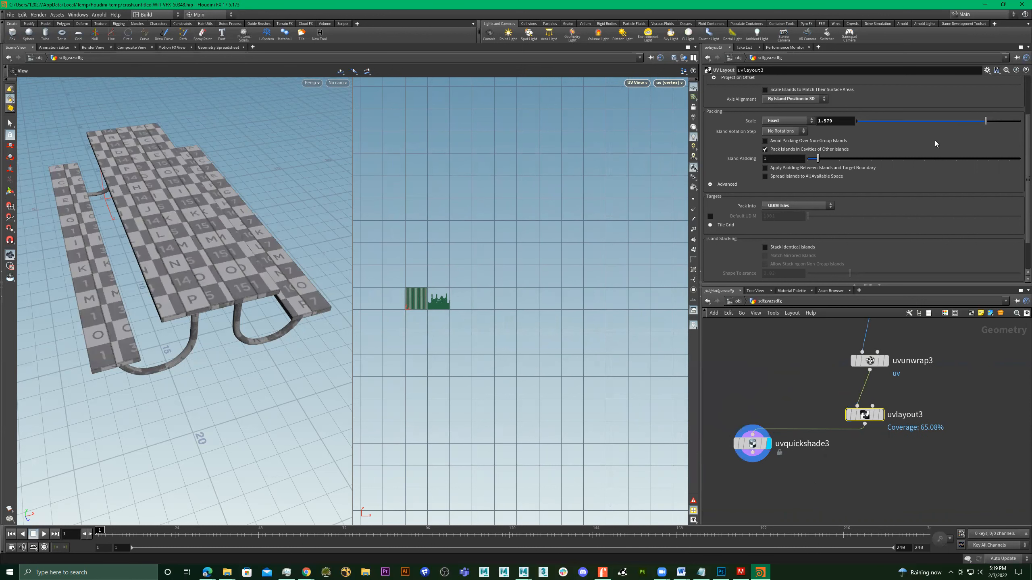
middle_drag(833, 120, 952, 151)
Add a Null node after uvlayout3 and name it OUT_TABLE_UV.
key(Tab)
text(null)
key(Return)
click(859, 444)
text(OUT_TABLE_UV)
scroll(873, 423, down, 4)
scroll(872, 418, up, 5)
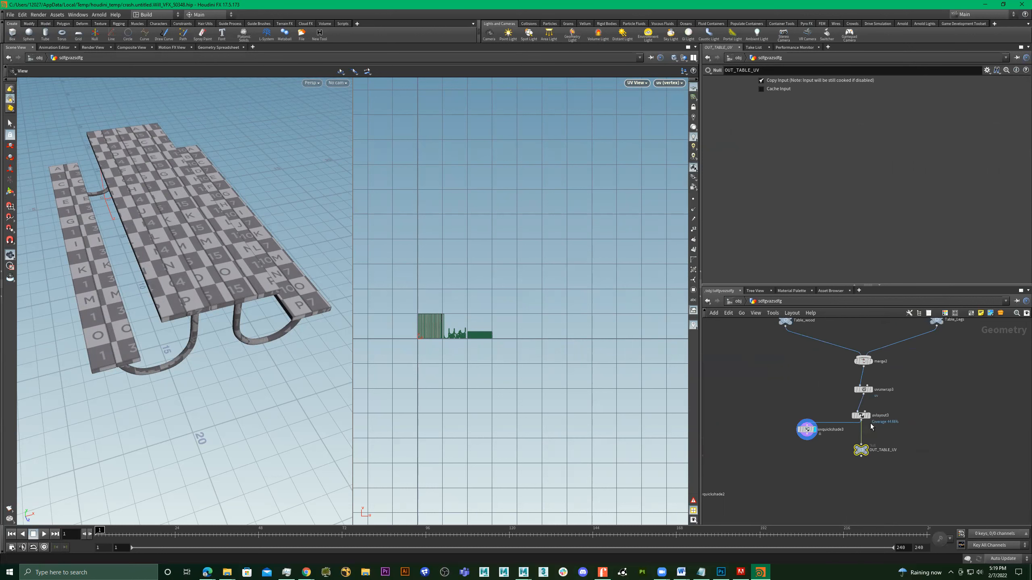
Connect the UV Quick Shade to the output of OUT_TABLE_UV, move it below the null, and display it.
click(866, 462)
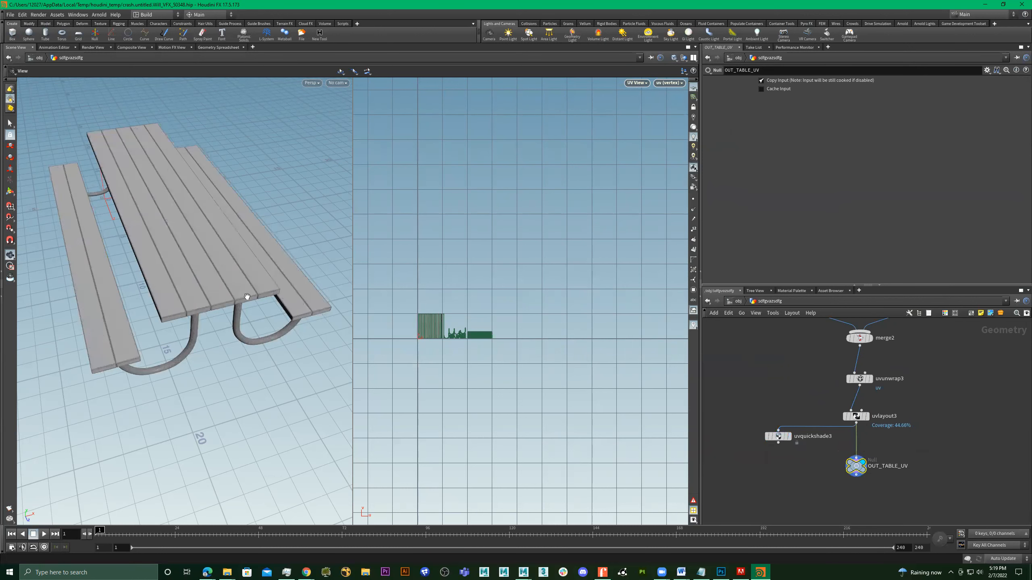
scroll(814, 421, up, 3)
click(872, 486)
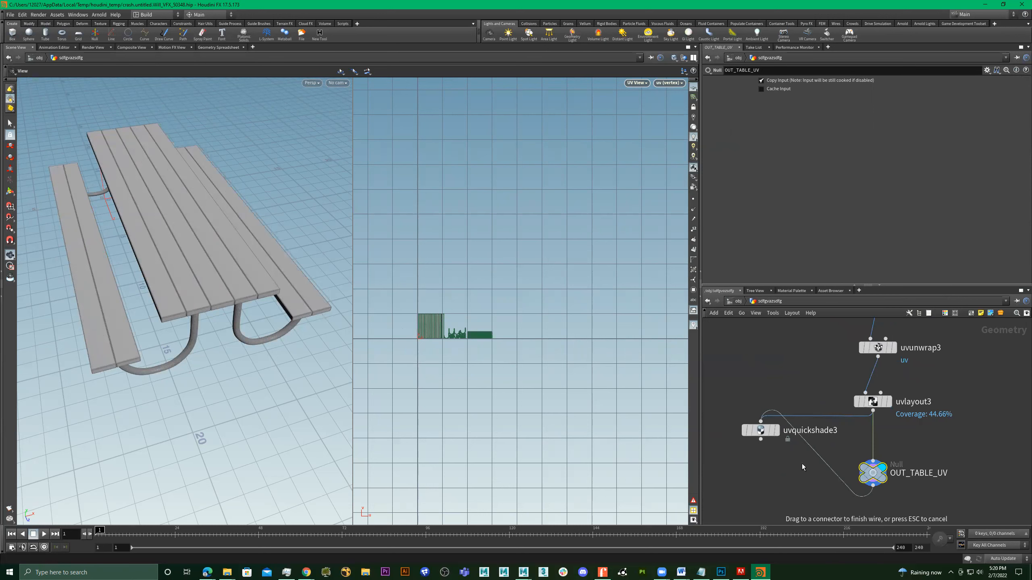
drag(768, 431, 788, 515)
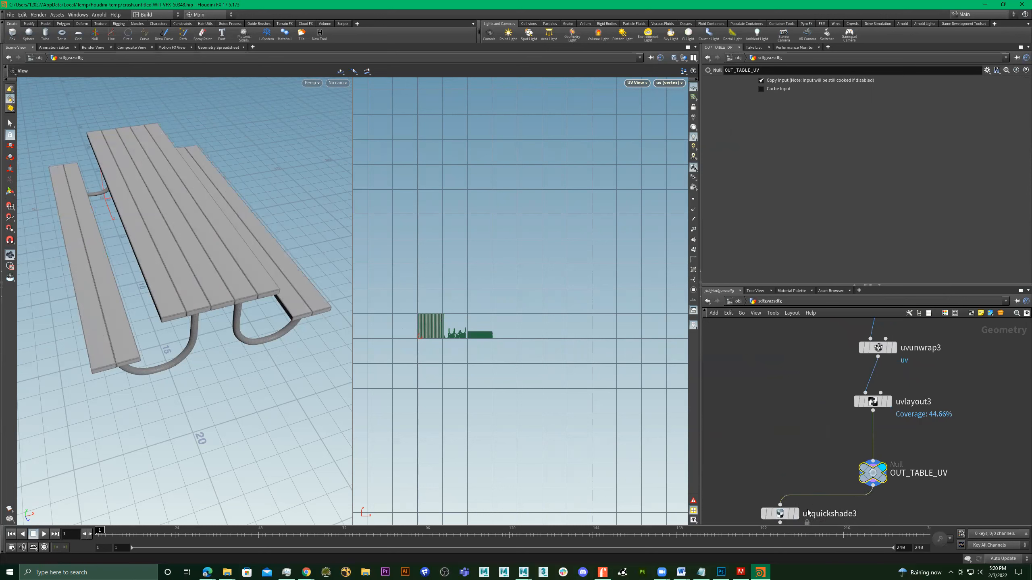
click(798, 515)
Examine the checker texture on the tabletop, benches and legs, and the island layout across the UDIM tiles.
drag(209, 257, 189, 321)
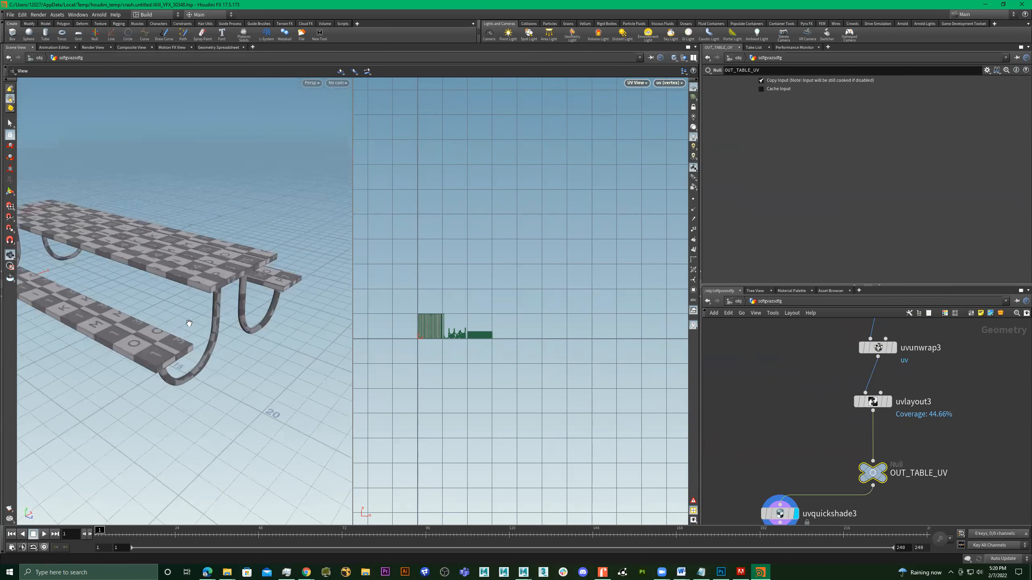
right_drag(189, 321, 402, 296)
drag(203, 327, 254, 299)
right_drag(253, 300, 173, 304)
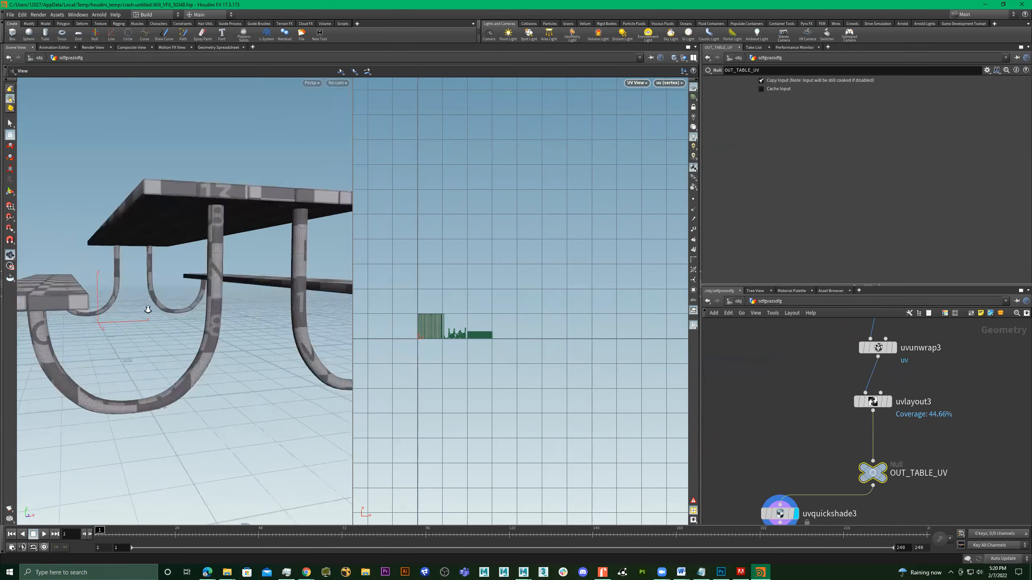
drag(172, 304, 199, 349)
middle_drag(199, 350, 205, 341)
drag(205, 342, 199, 244)
right_drag(430, 328, 651, 335)
Select the UV Unwrap, UV Layout, OUT_TABLE_UV and UV Quick Shade nodes below merge2.
scroll(882, 432, down, 5)
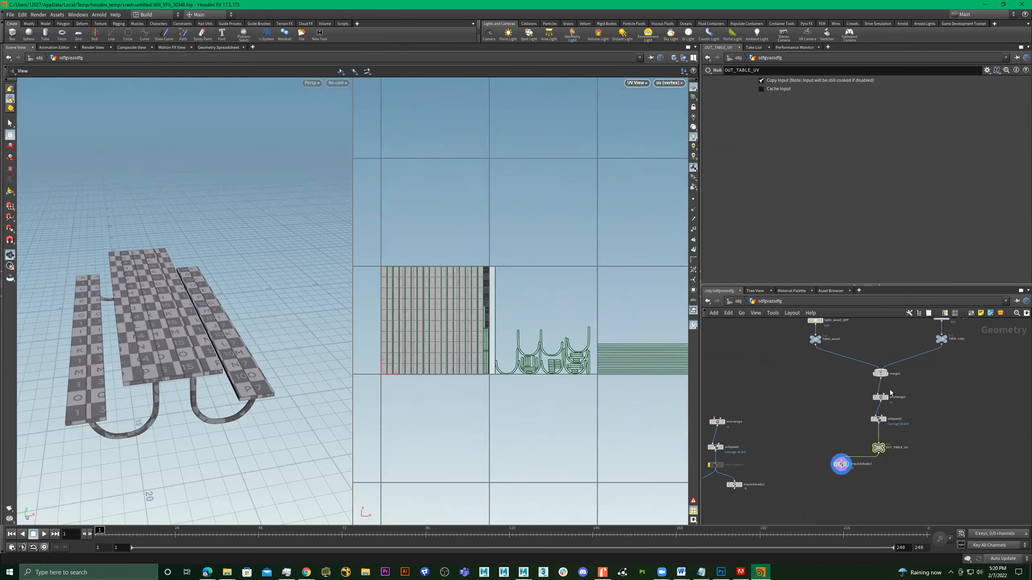
scroll(916, 440, down, 3)
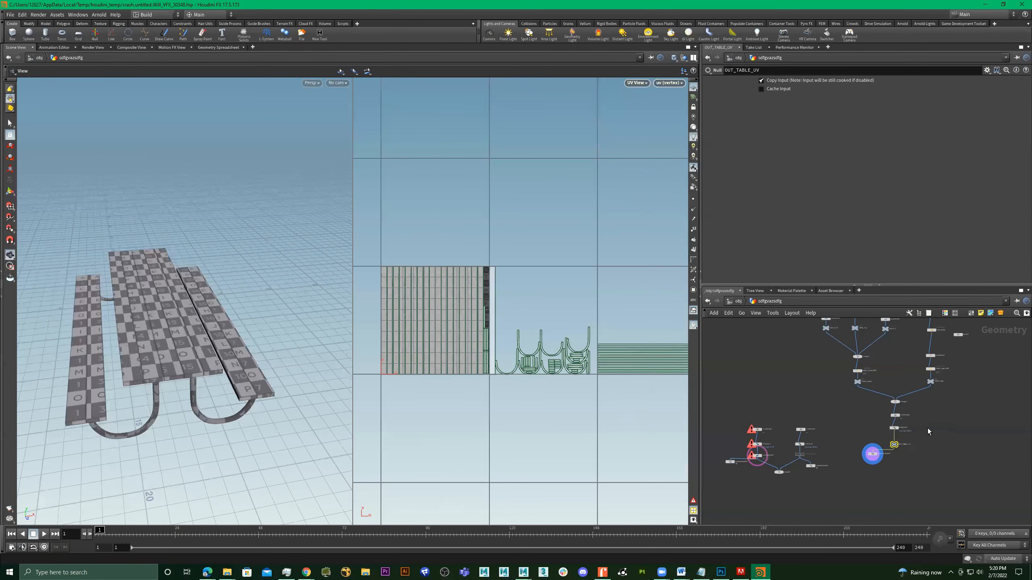
scroll(122, 336, up, 2)
scroll(883, 436, up, 4)
drag(942, 379, 859, 485)
scroll(932, 460, down, 2)
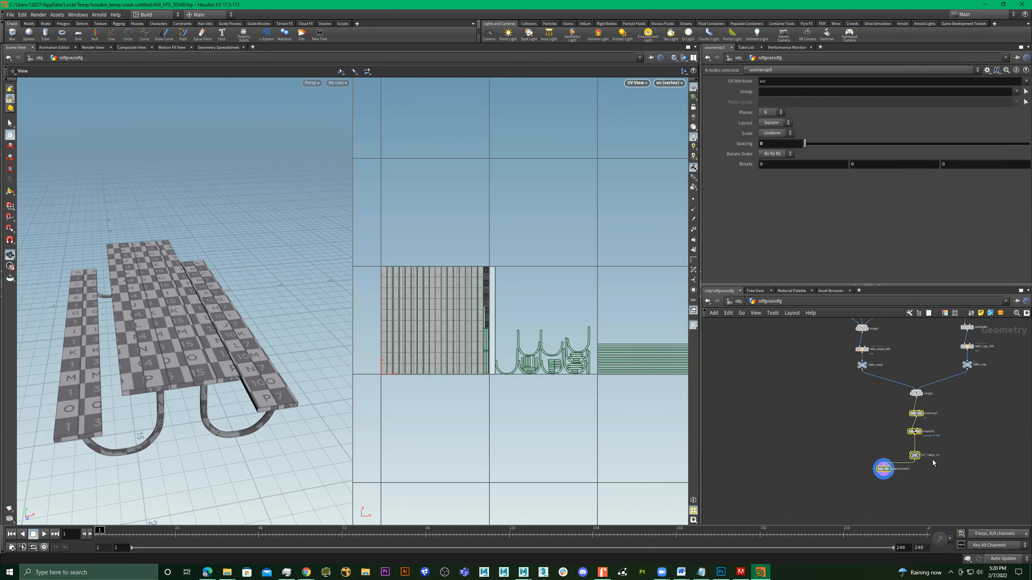
Rename the OUT_TABLE_UV null to OUT_TABLE_UV_WHOLE.
scroll(923, 458, up, 3)
double_click(948, 452)
text(_)
text(WHOLKE)
key(Return)
scroll(952, 447, up, 2)
double_click(963, 451)
click(969, 451)
key(Return)
scroll(979, 441, down, 5)
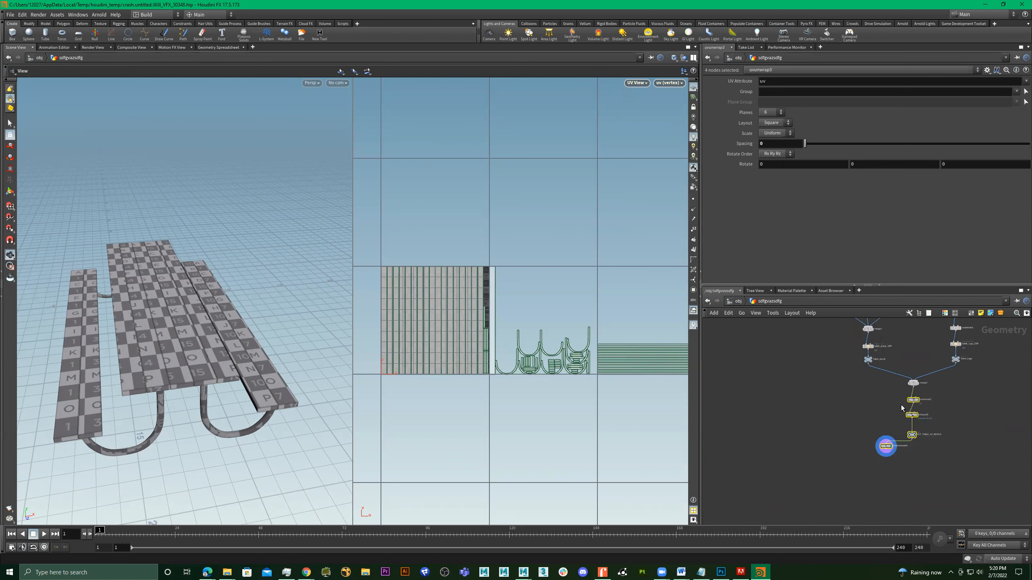
Move the four selected UV nodes away from merge2 and add a new UV Unwrap node connected to merge2's output.
drag(914, 402, 726, 404)
scroll(934, 399, up, 5)
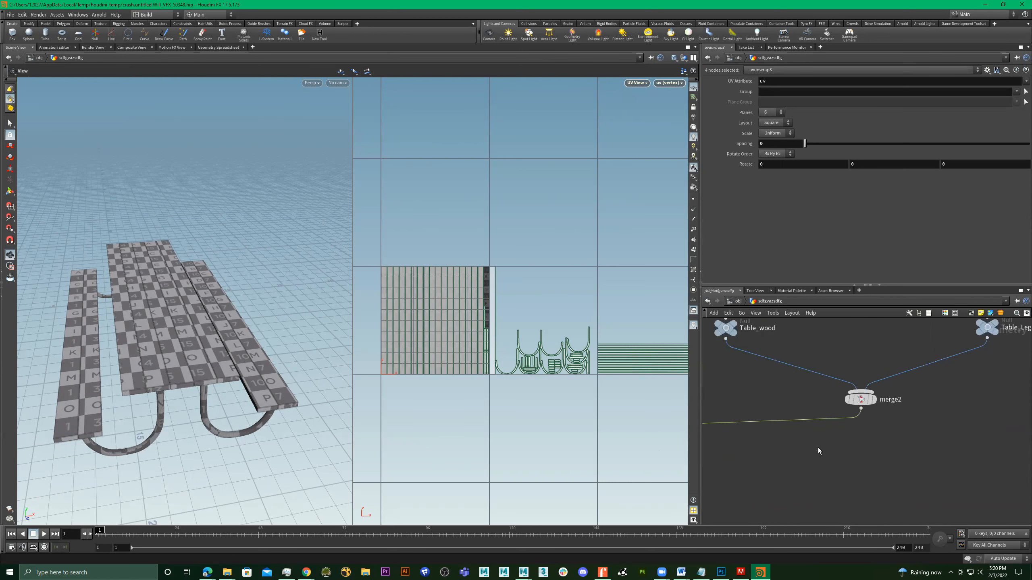
key(Tab)
text(uvun)
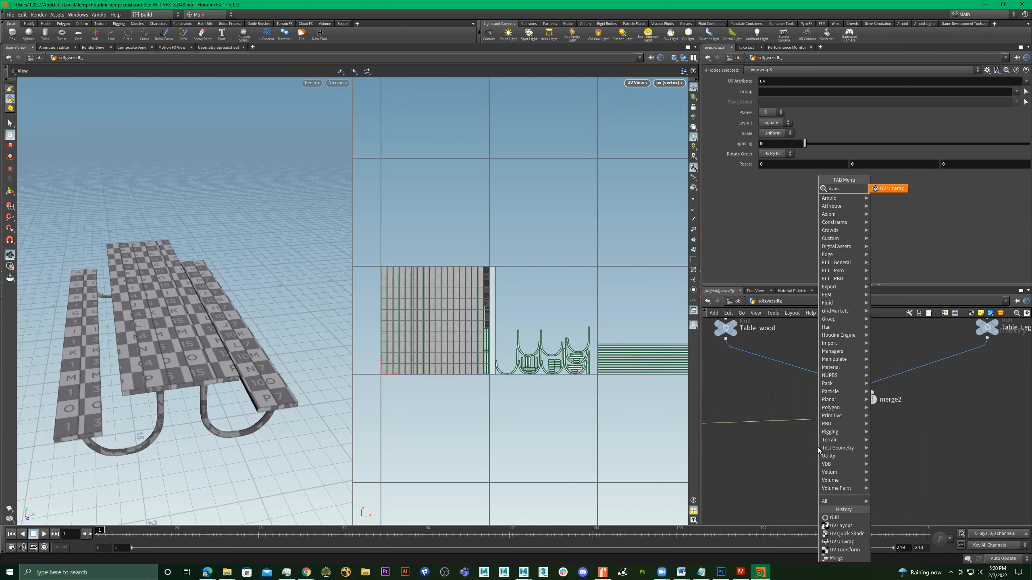
key(Return)
click(817, 447)
click(800, 451)
Limit uvunwrap1 to the table_wood_GRP group and display the node.
click(1017, 94)
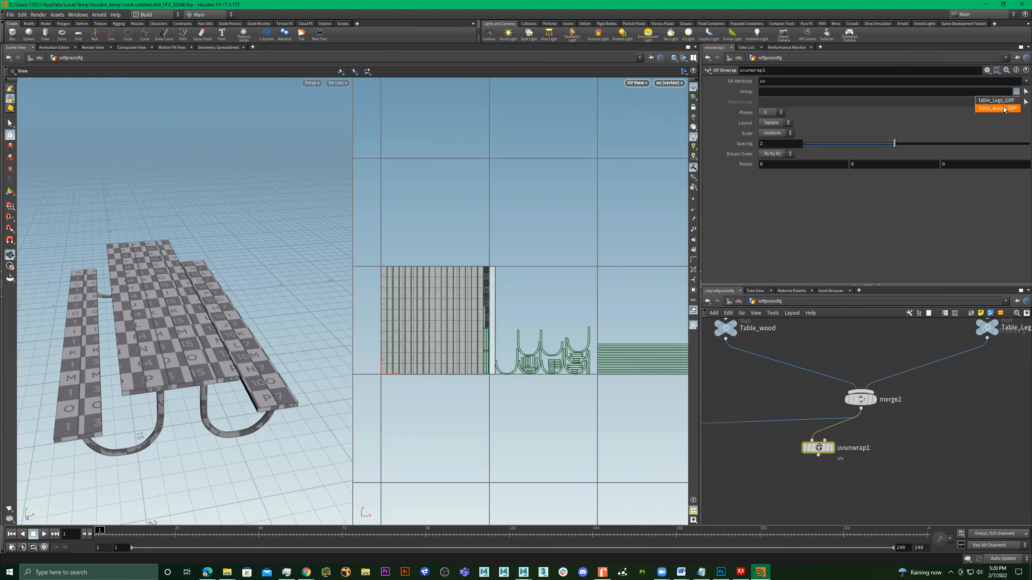
click(998, 108)
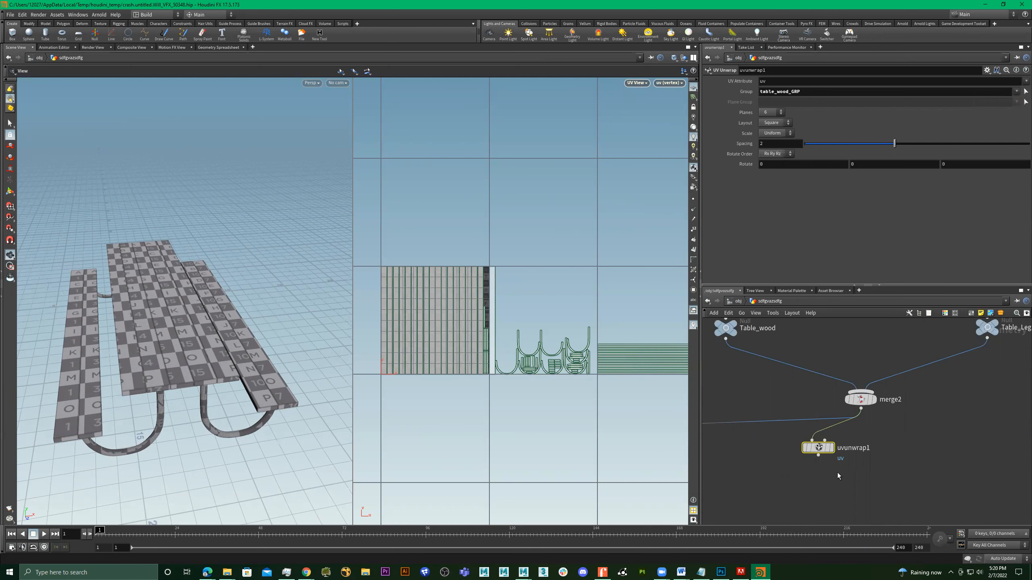
click(829, 448)
drag(815, 449, 762, 449)
middle_drag(865, 464, 917, 428)
scroll(818, 470, down, 3)
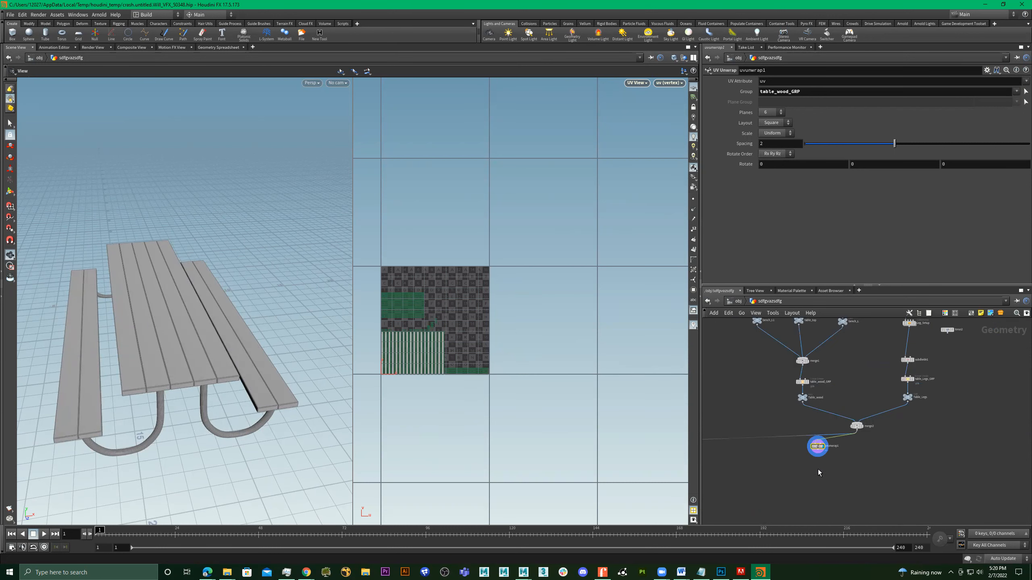
Add a UV Quick Shade node after uvunwrap1, place it below the unwrap, and display it.
key(Tab)
text(quic)
key(Down)
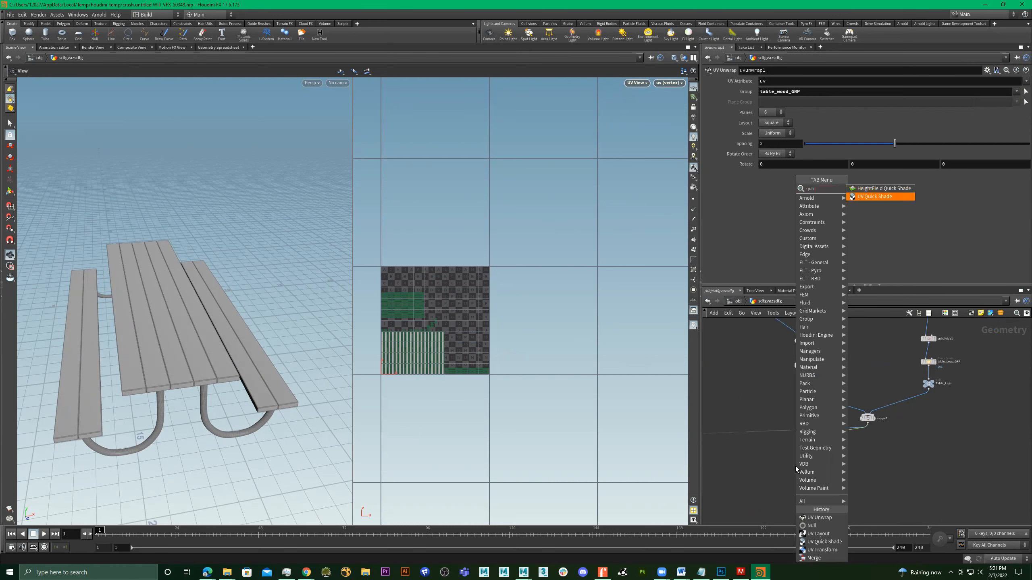
key(Return)
click(795, 467)
drag(795, 449, 751, 502)
click(751, 502)
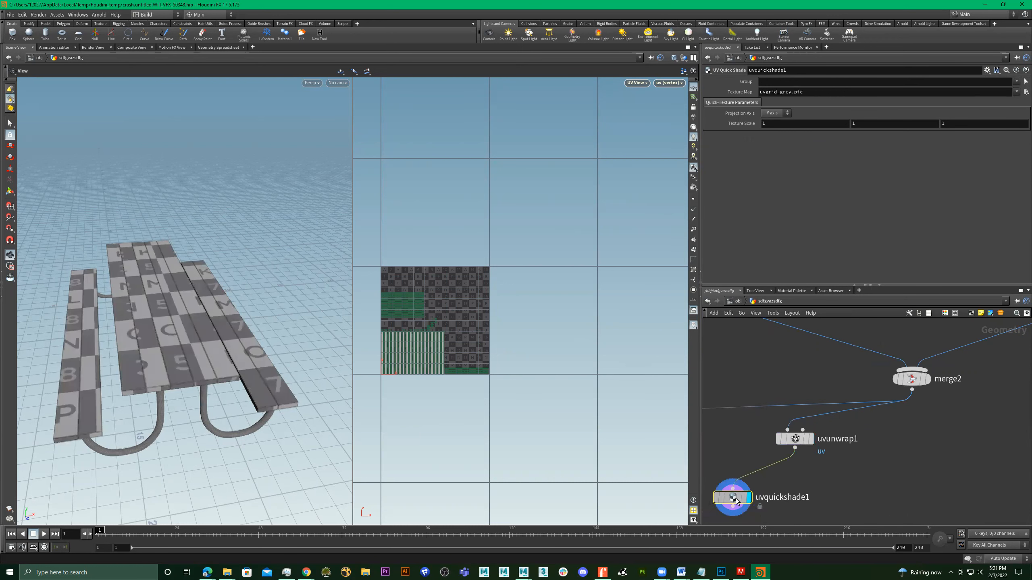
Set the spacing of uvunwrap1 to 0.
drag(161, 303, 181, 310)
right_drag(181, 310, 177, 311)
middle_drag(322, 316, 334, 310)
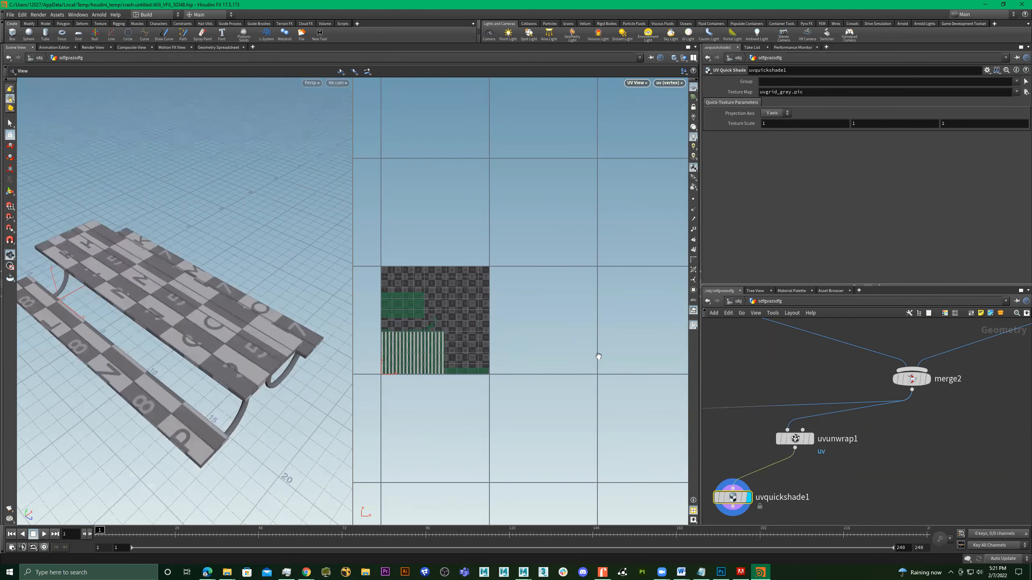
click(795, 439)
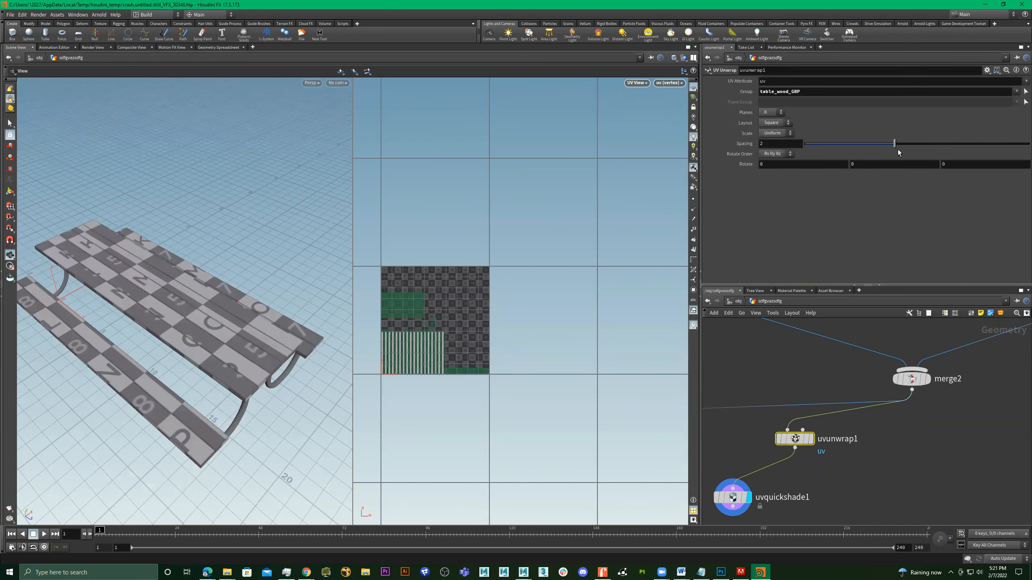
drag(894, 143, 803, 150)
drag(243, 301, 174, 325)
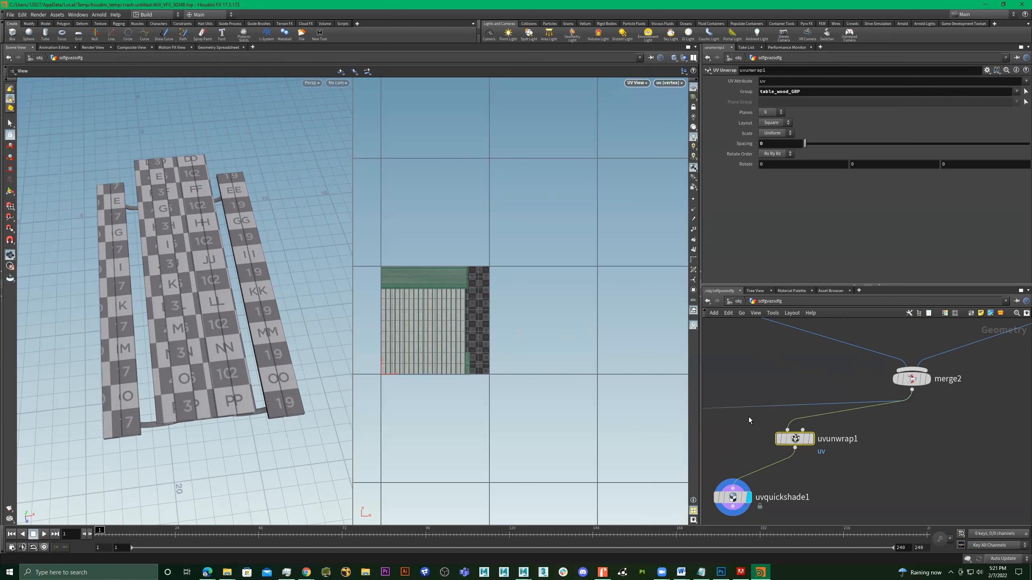
drag(805, 144, 760, 149)
Add a UV Layout node after uvunwrap1, next to the UV Quick Shade, and display it.
middle_drag(799, 484, 836, 454)
key(Tab)
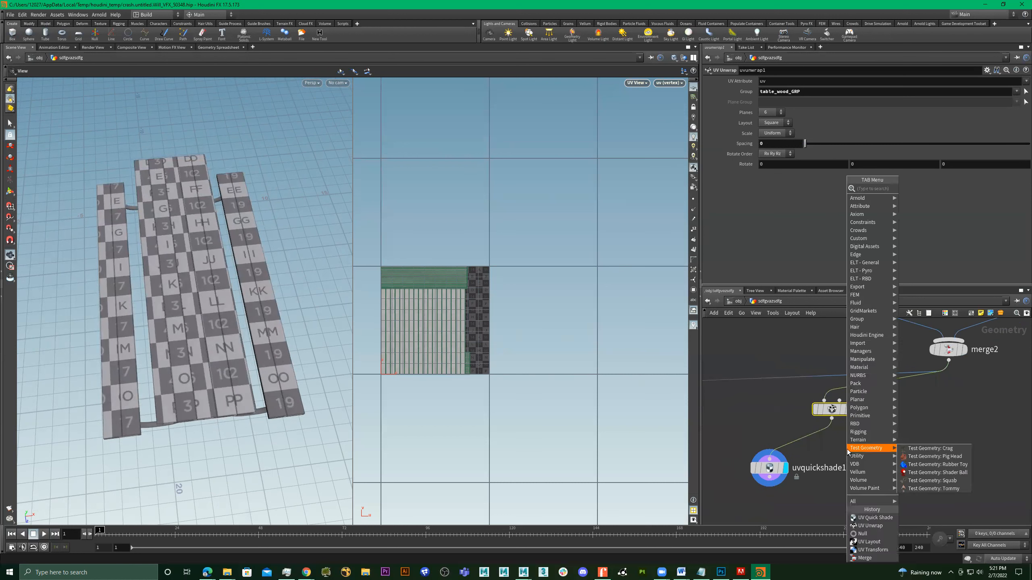
text(uvla)
key(Return)
click(824, 474)
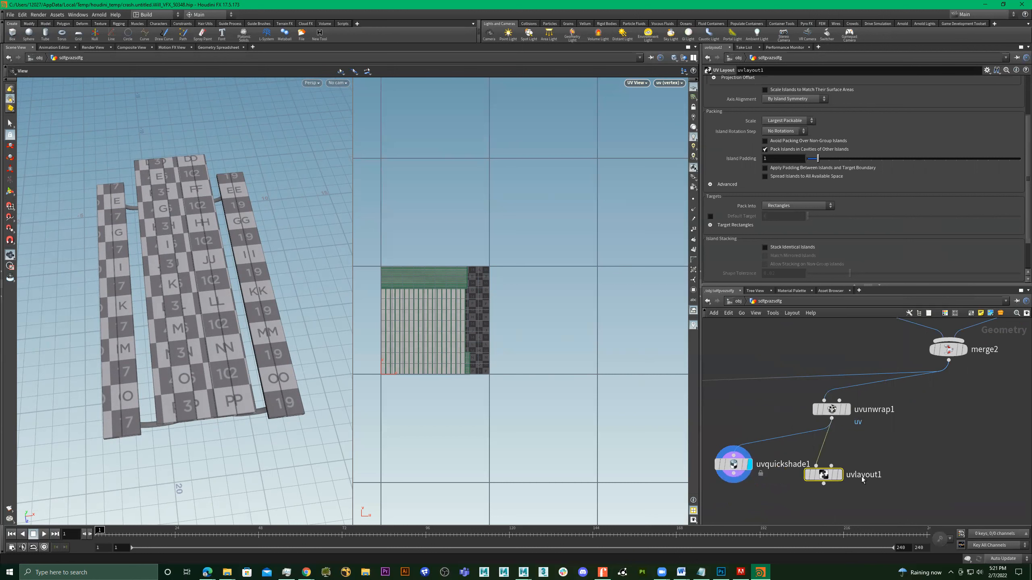
click(836, 475)
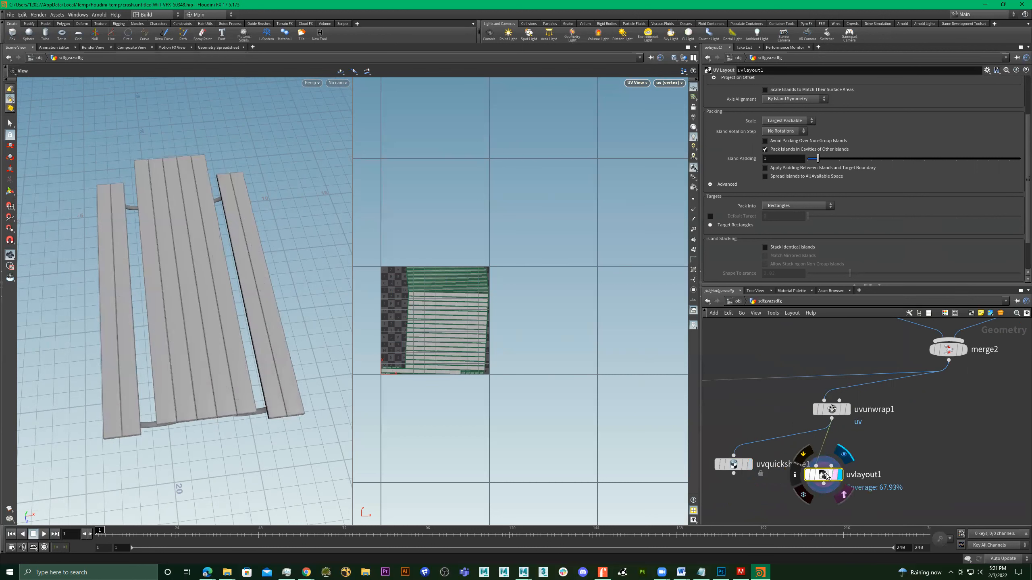
Set the axis alignment of uvlayout1 to By Island Position in 3D.
scroll(799, 131, up, 3)
click(793, 140)
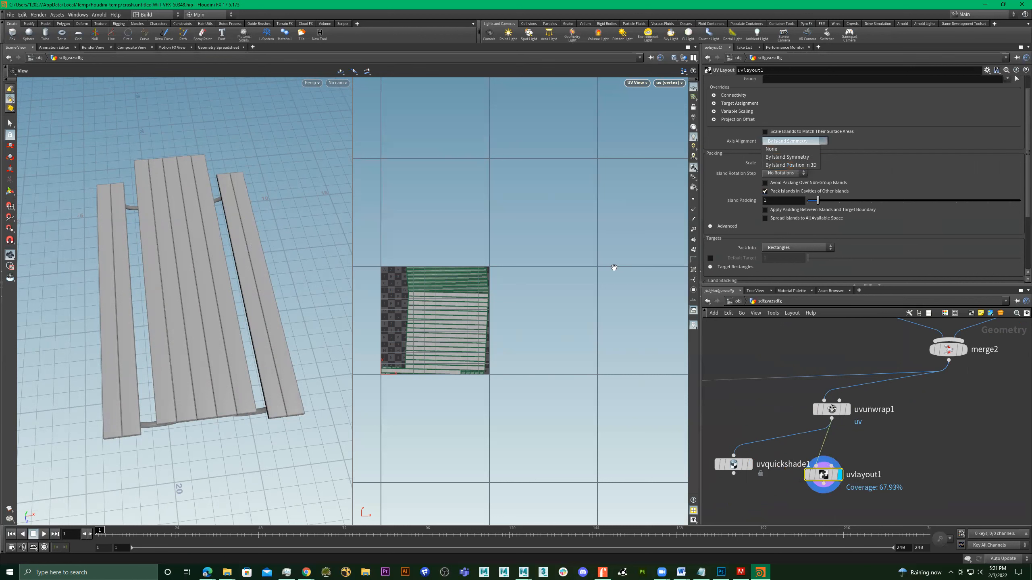
click(493, 318)
scroll(496, 315, up, 3)
middle_drag(598, 317, 648, 306)
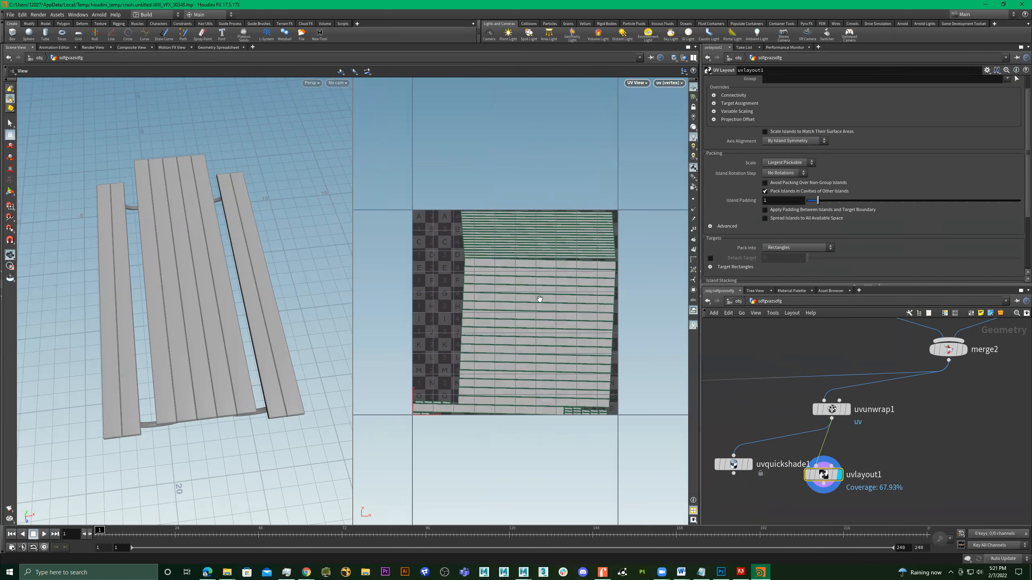
click(790, 142)
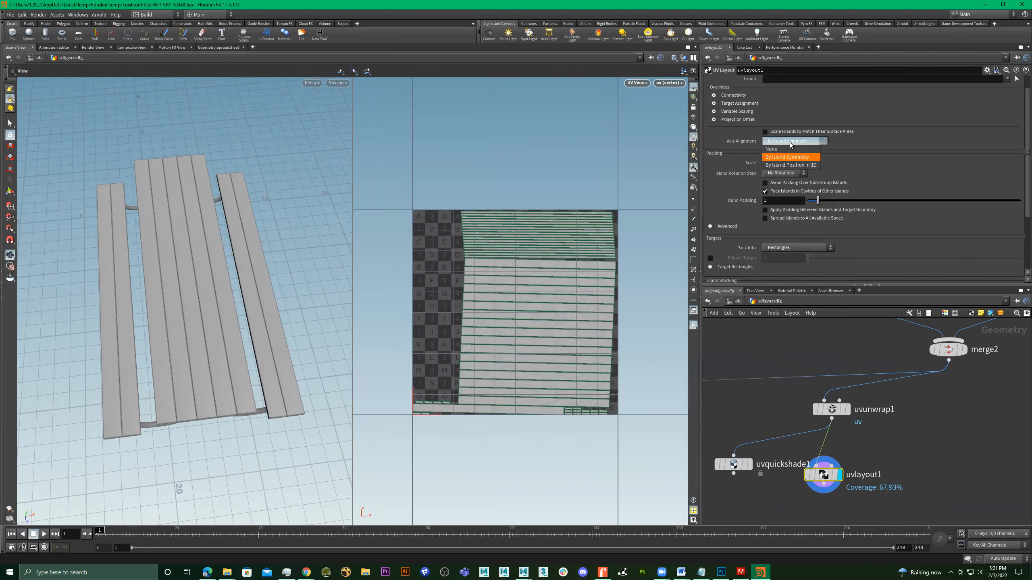
click(791, 165)
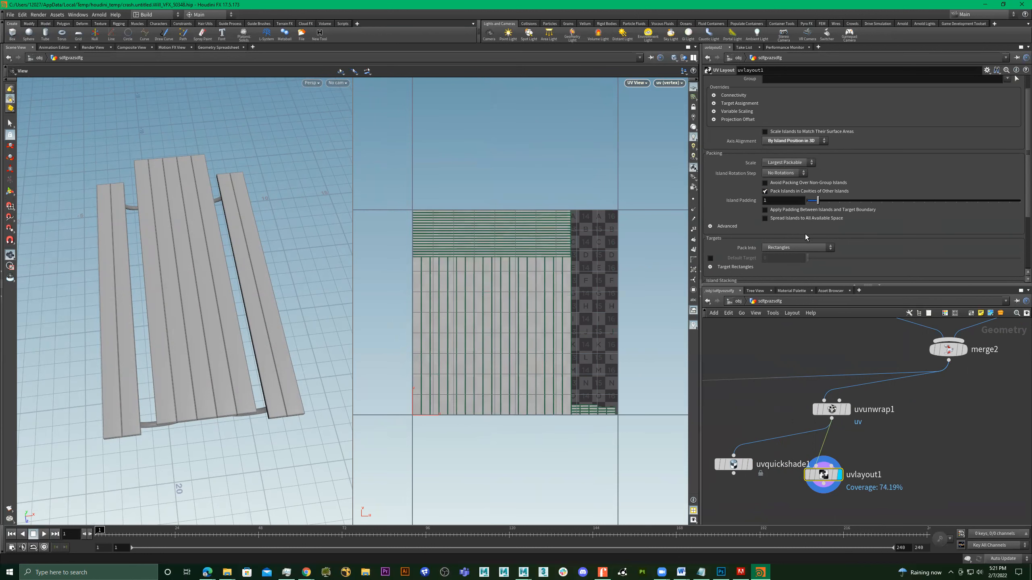
Connect the output of uvlayout1 to uvquickshade1 and display the quick shade.
scroll(893, 430, down, 1)
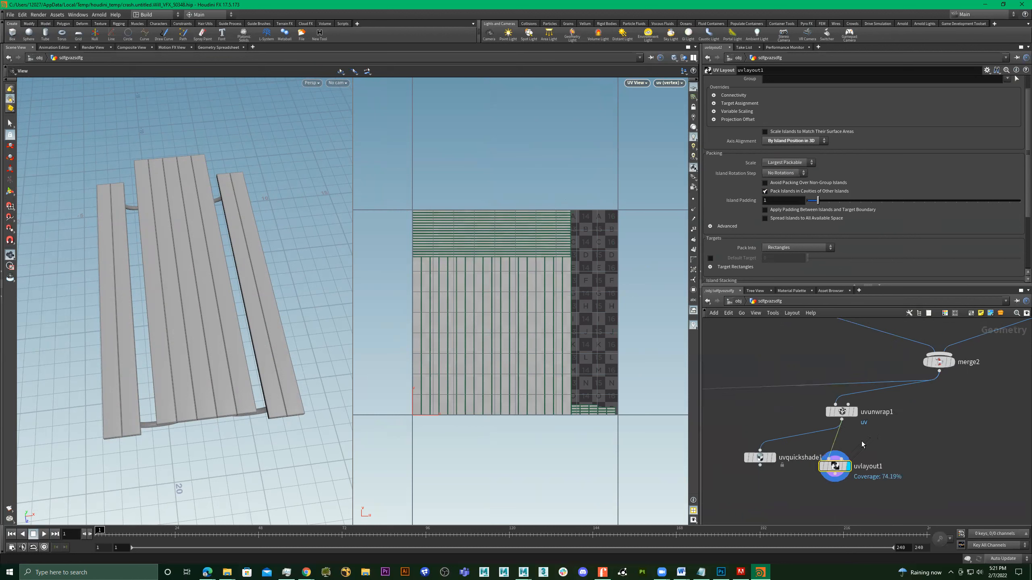
drag(829, 430, 833, 476)
click(773, 457)
click(760, 459)
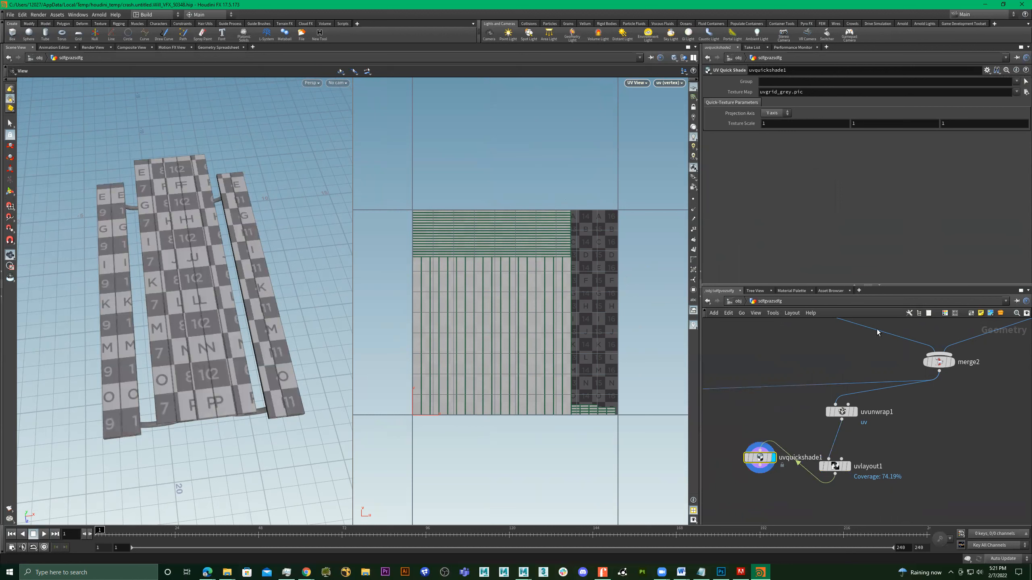
Set uvlayout1's packing scale to Fixed and its Pack Into target to UDIM Tiles.
click(834, 467)
click(788, 163)
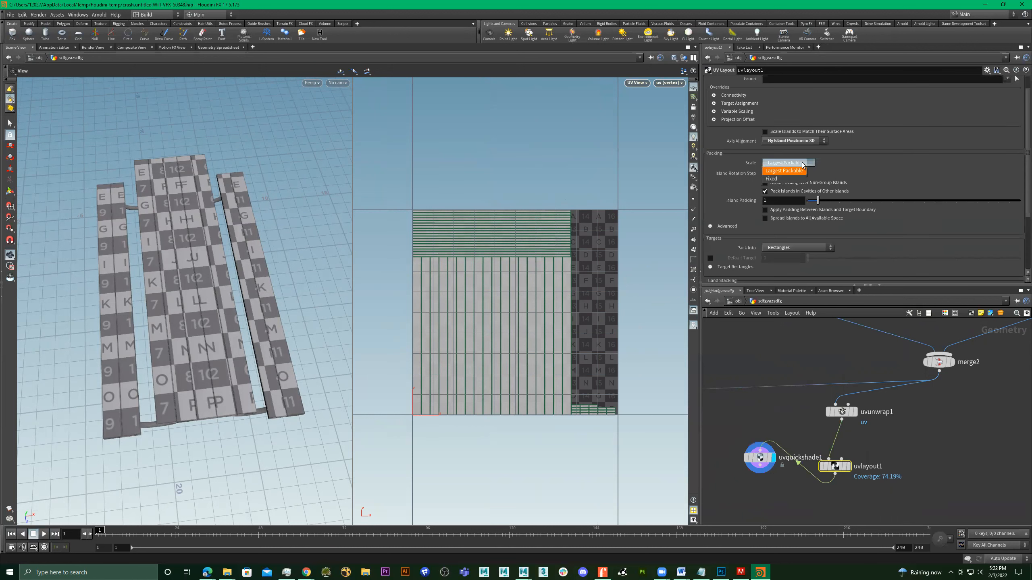
click(787, 179)
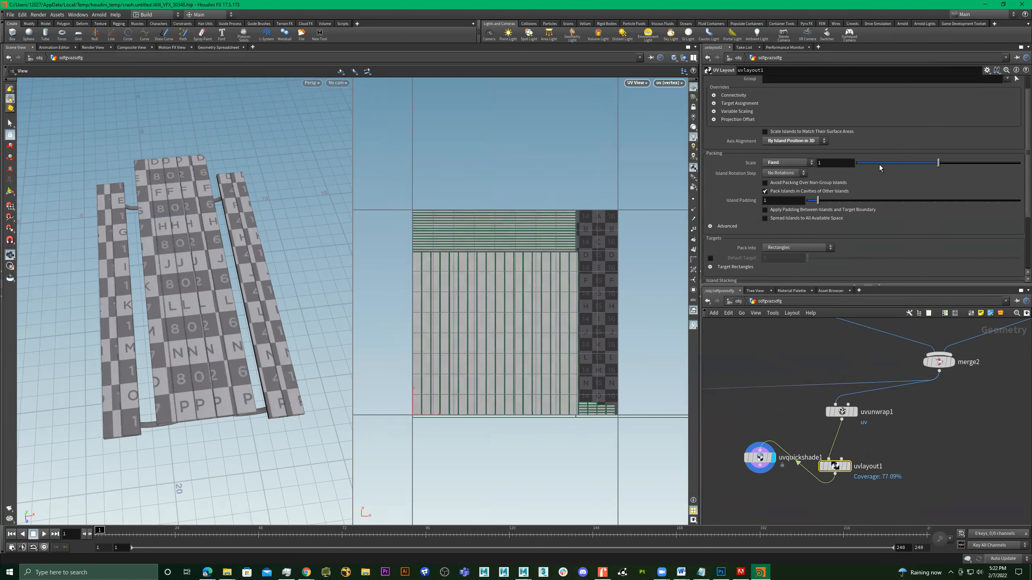
click(799, 249)
click(796, 265)
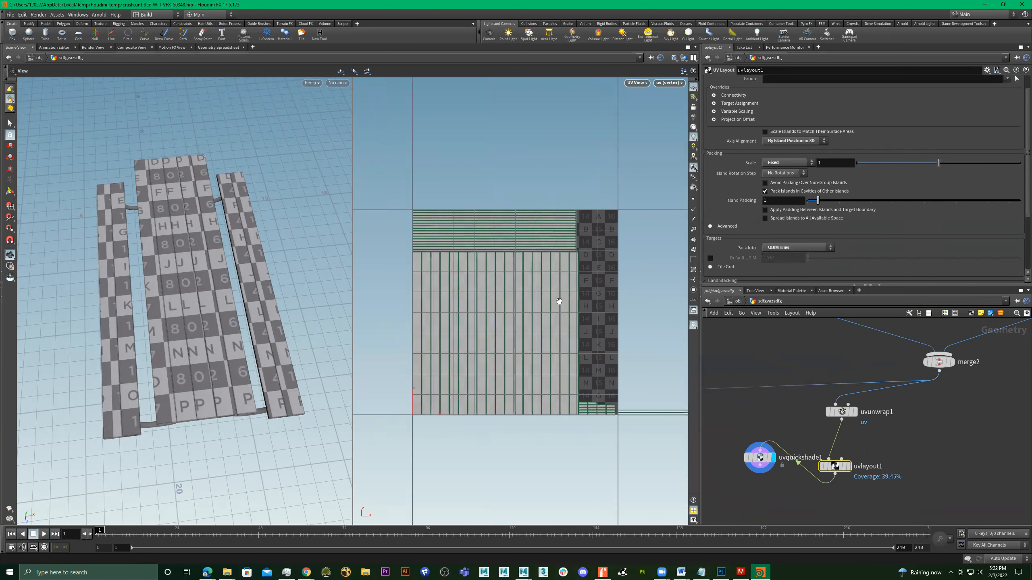
Raise uvlayout1's fixed packing scale to 1.256 so the wood islands spread over several UDIM tiles.
scroll(554, 310, down, 6)
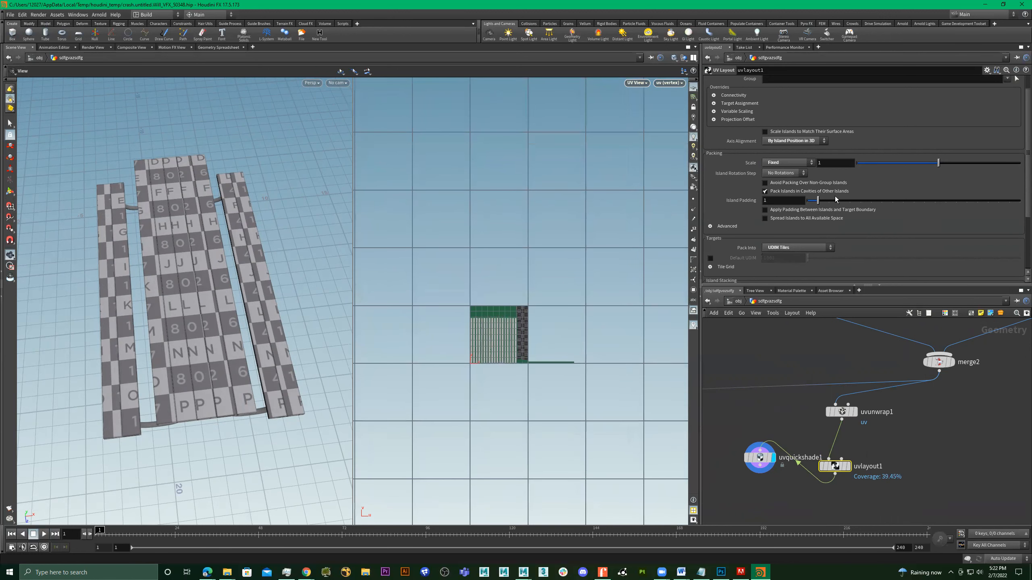
middle_drag(842, 162, 937, 197)
scroll(508, 341, up, 3)
key(ctrl+z)
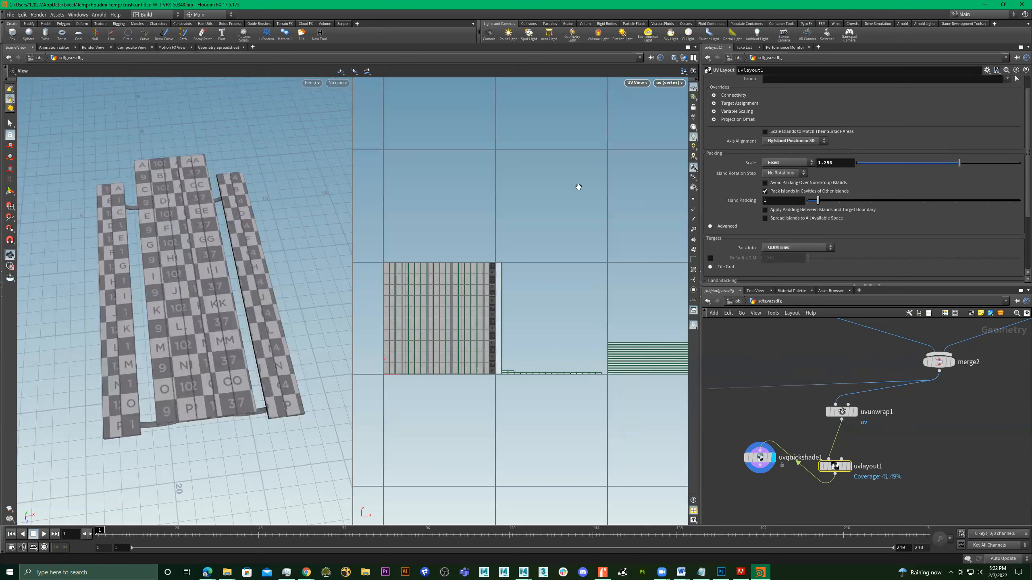
scroll(471, 267, down, 3)
middle_drag(496, 272, 479, 276)
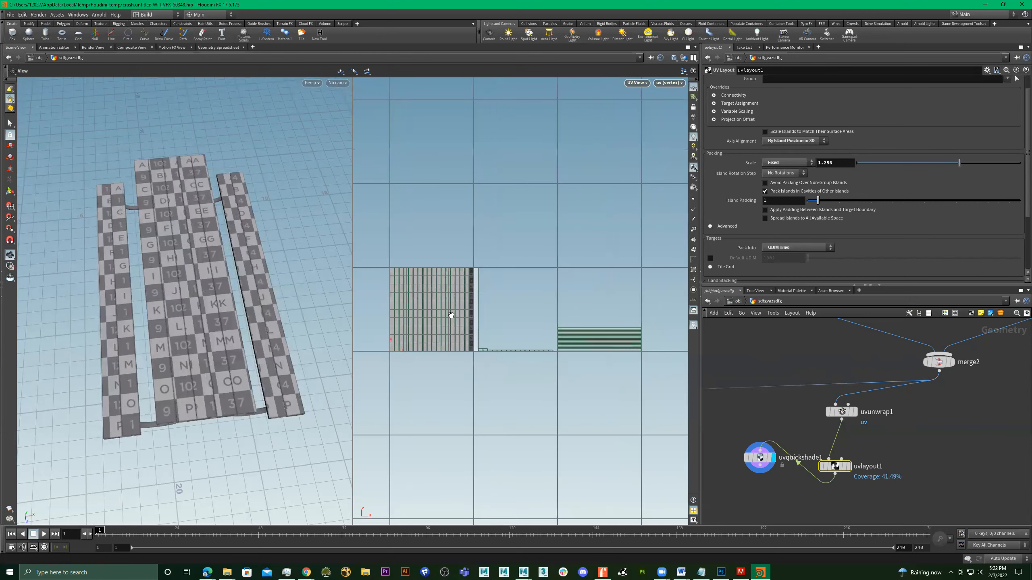
Add a second UV Unwrap node beside uvunwrap1, below merge2, for the table legs.
drag(220, 305, 227, 211)
scroll(557, 344, down, 4)
key(Tab)
text(uvunwrap)
key(Return)
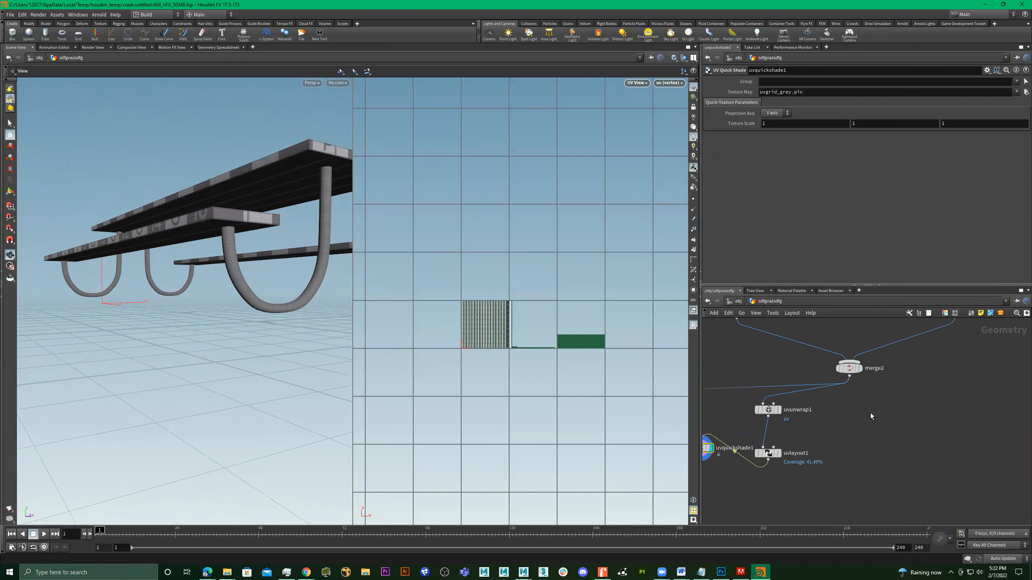
click(871, 413)
drag(736, 402, 853, 443)
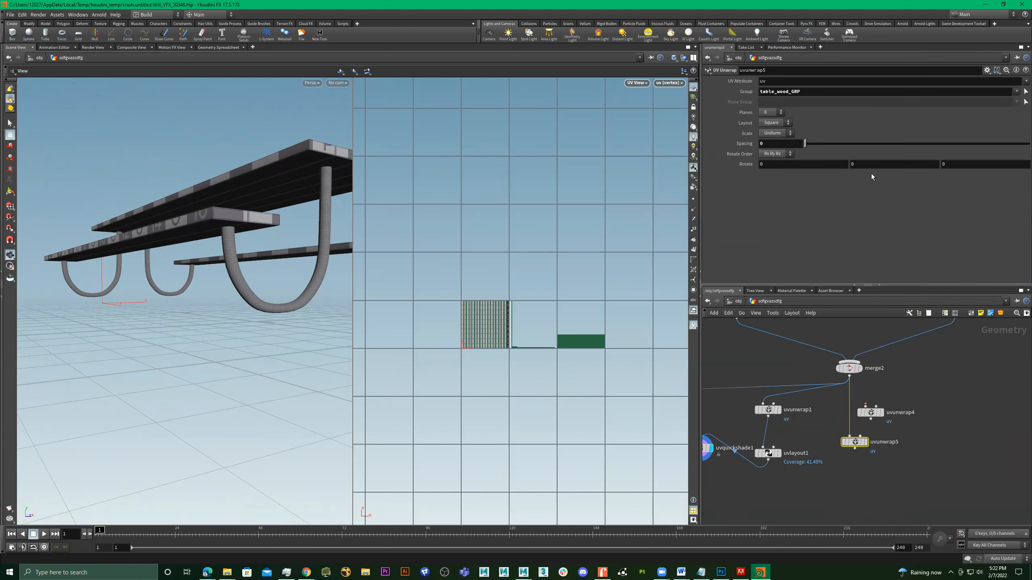
scroll(874, 458, up, 3)
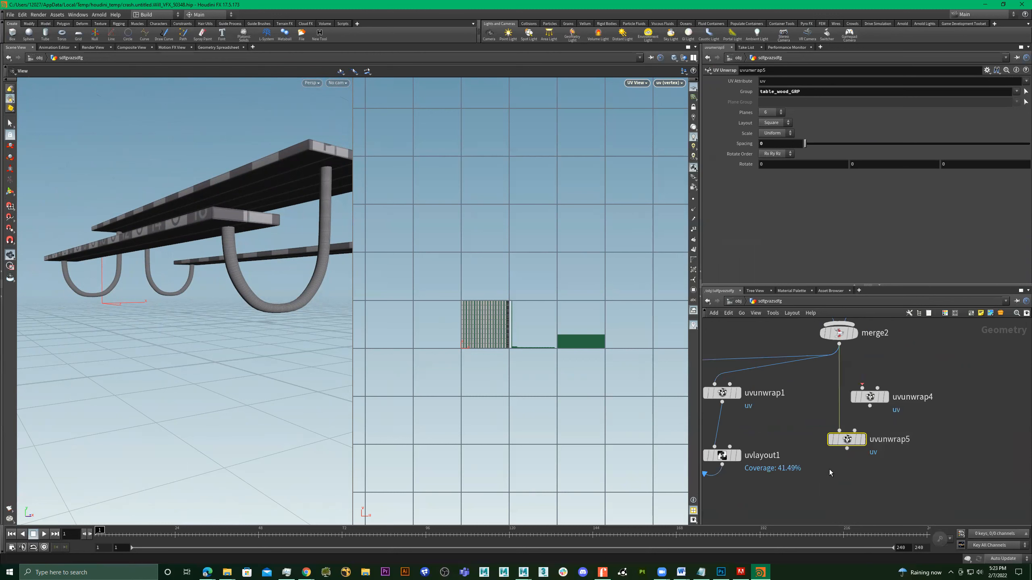
key(Delete)
Connect merge2 to uvunwrap4, move the node clear of the wood branch, and display it.
click(870, 397)
click(839, 344)
click(862, 388)
drag(870, 401, 909, 401)
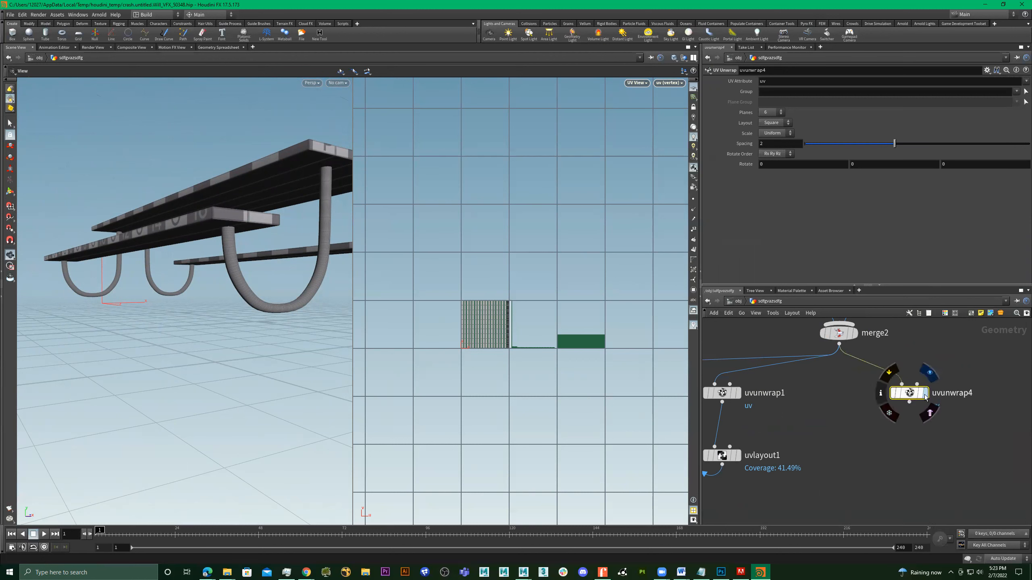
click(925, 393)
drag(279, 255, 298, 316)
key(l)
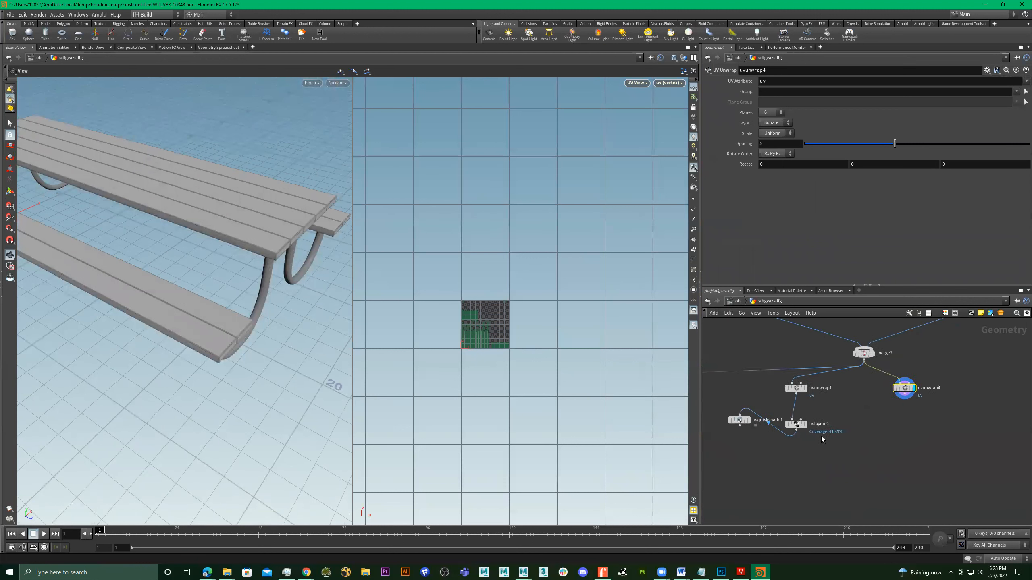
Rewire uvquickshade1 to the output of uvunwrap4, move it beneath that node, and display it.
drag(784, 433, 940, 378)
drag(707, 413, 902, 401)
click(918, 399)
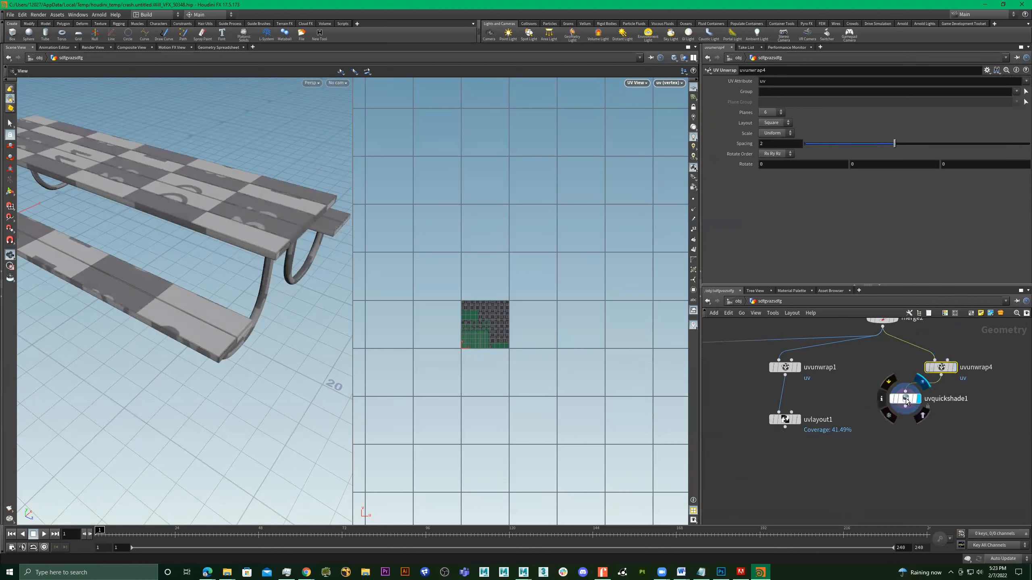
click(906, 399)
Limit uvunwrap4 to the table_Legs_GRP group.
drag(161, 253, 276, 264)
click(941, 367)
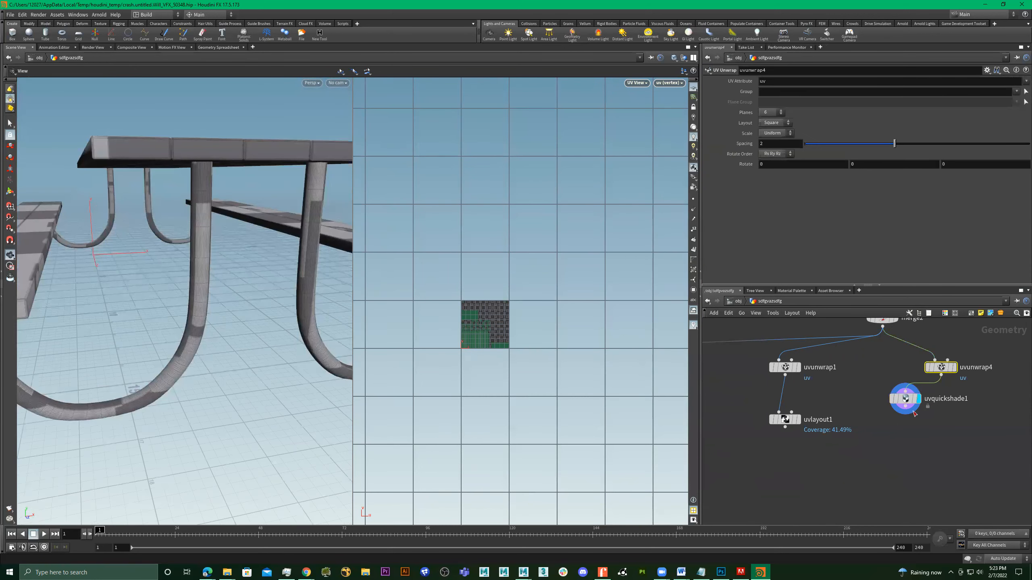
click(1016, 92)
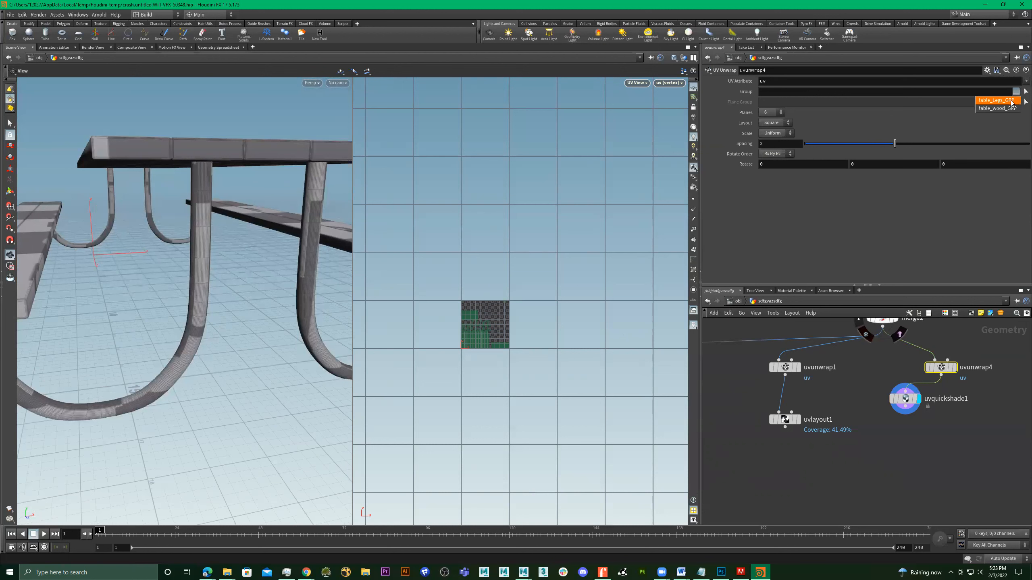
click(1003, 109)
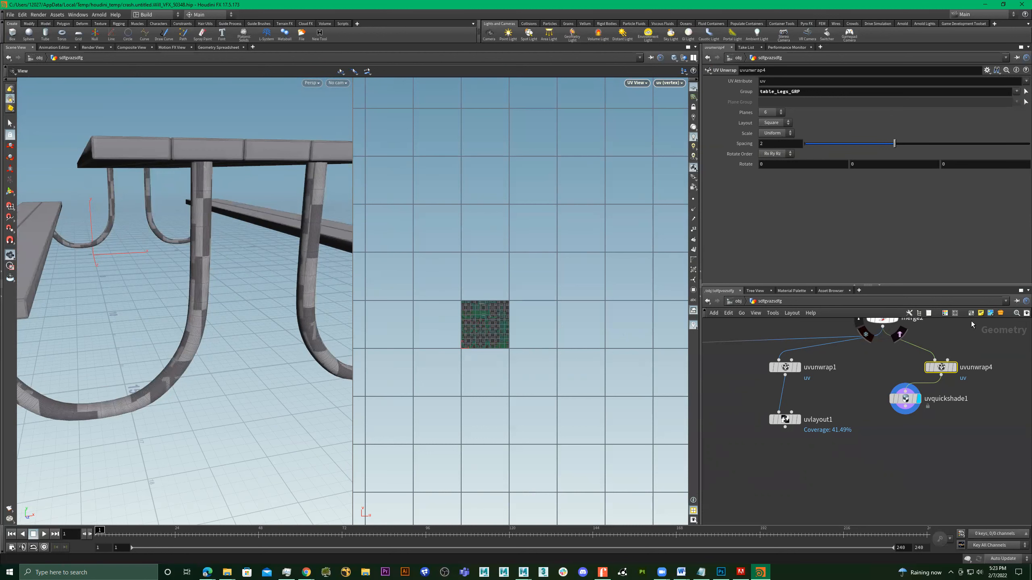
Inspect the leg UV islands through uvunwrap4 and check the checker texture on the legs through uvquickshade1.
scroll(966, 360, up, 3)
click(946, 373)
drag(163, 220, 184, 223)
scroll(971, 350, down, 3)
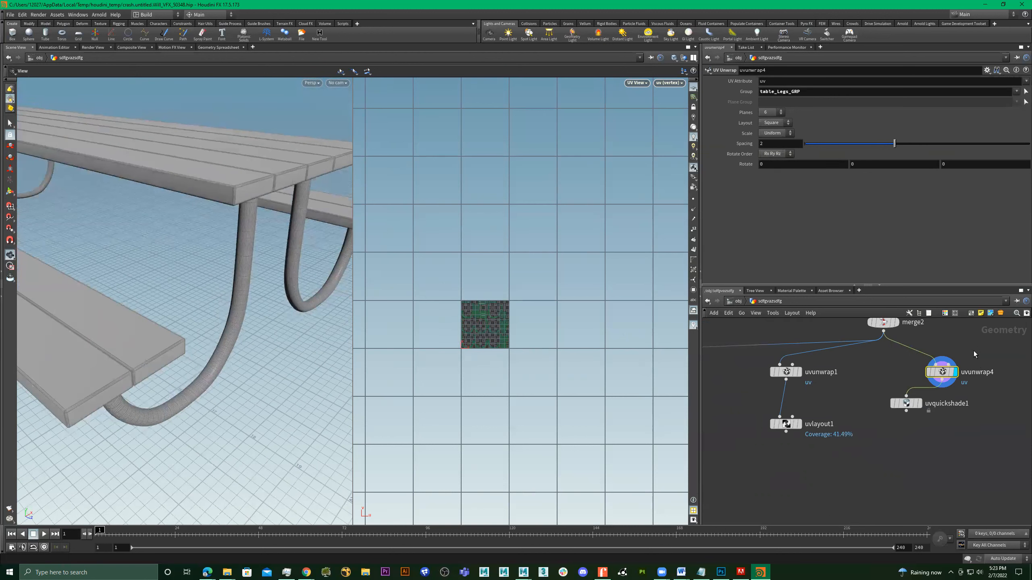
scroll(479, 322, up, 2)
scroll(477, 321, up, 2)
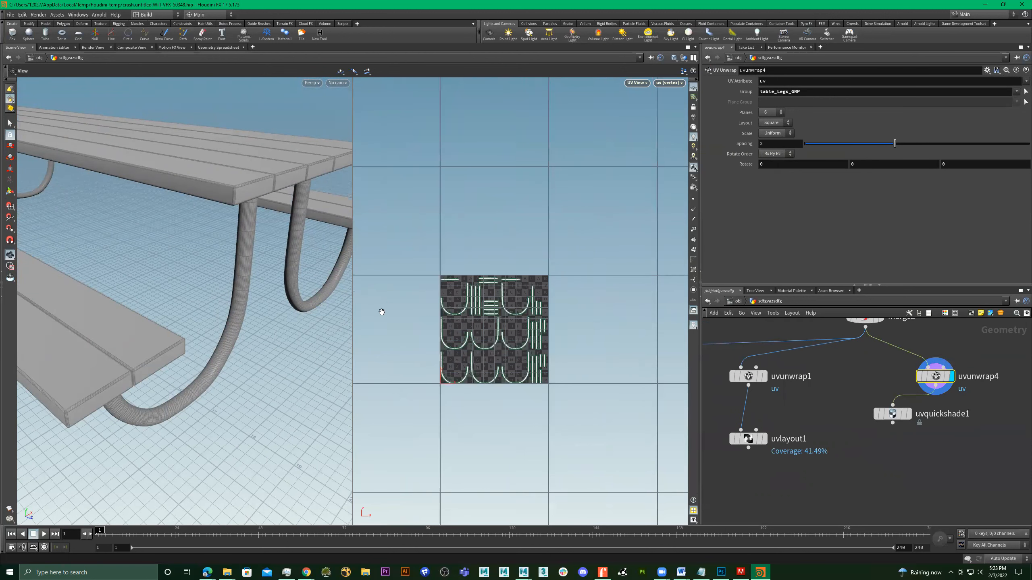
click(909, 414)
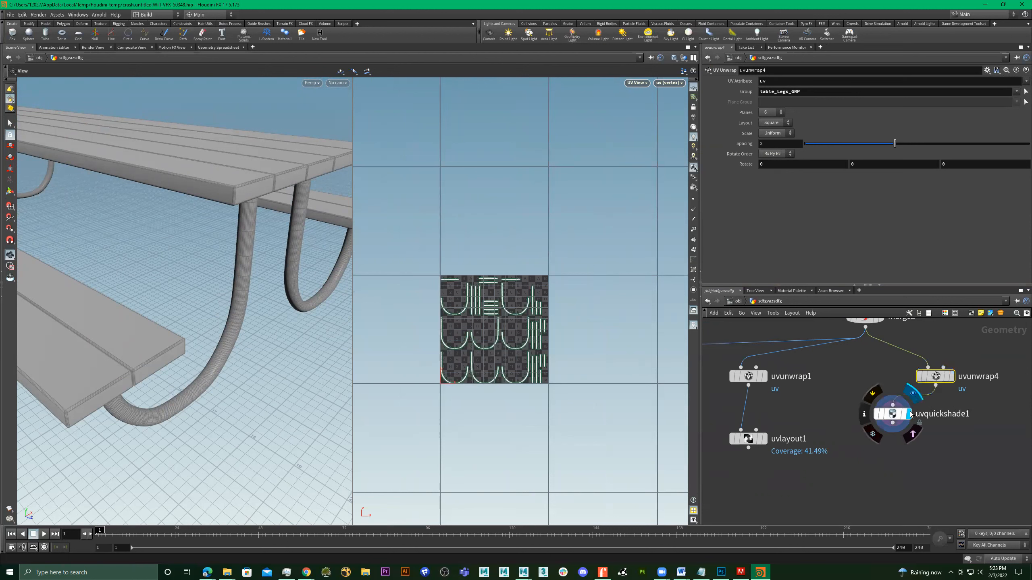
drag(259, 285, 296, 270)
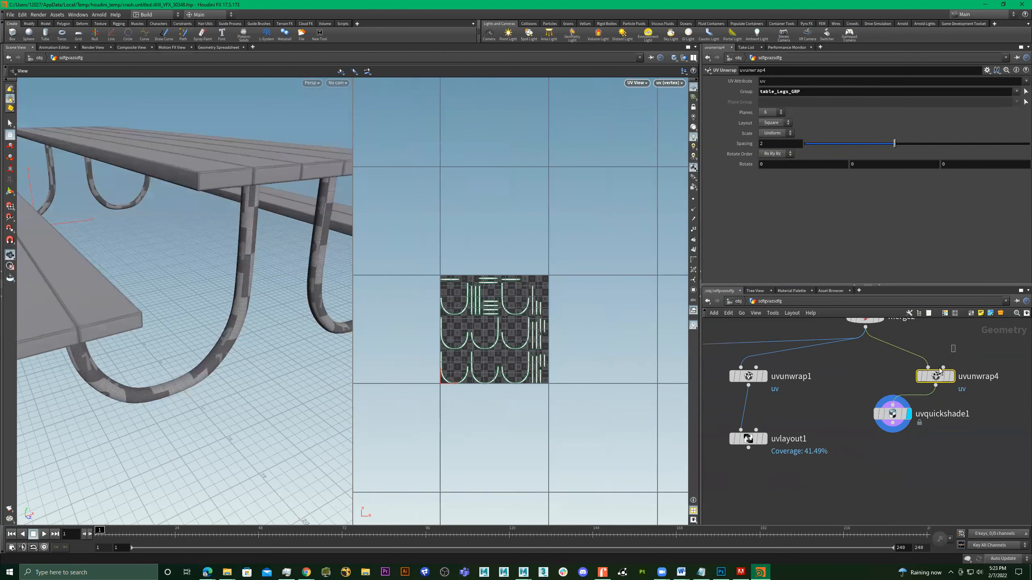
Set uvunwrap4's spacing to 0.045 to tighten the gaps between the leg UV islands.
drag(895, 145, 807, 147)
scroll(624, 316, up, 5)
scroll(624, 316, up, 2)
scroll(472, 297, down, 5)
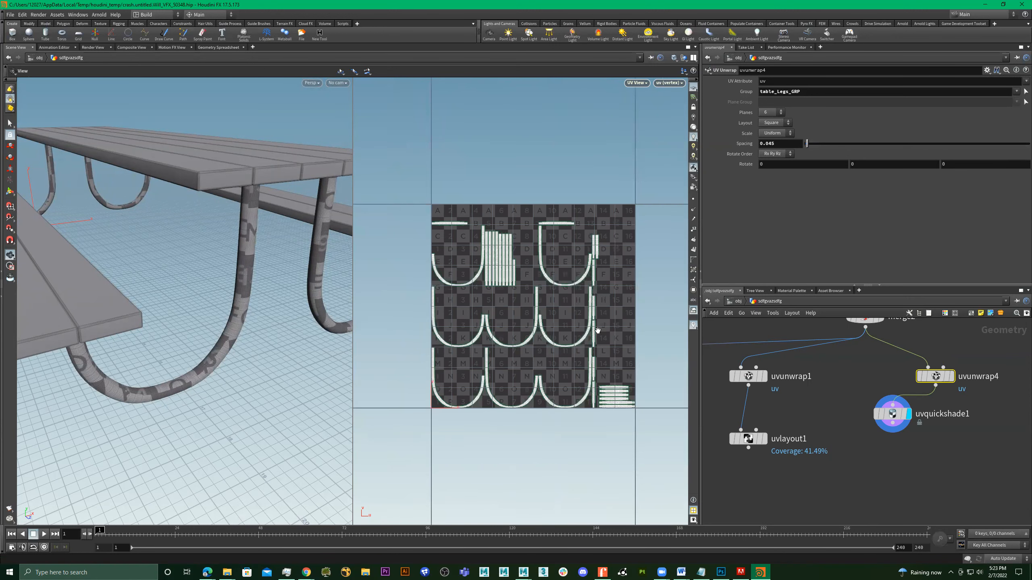
scroll(455, 300, down, 2)
Insert a UV Layout node between uvunwrap4 and uvquickshade1, with the quick shade placed beneath it.
key(Tab)
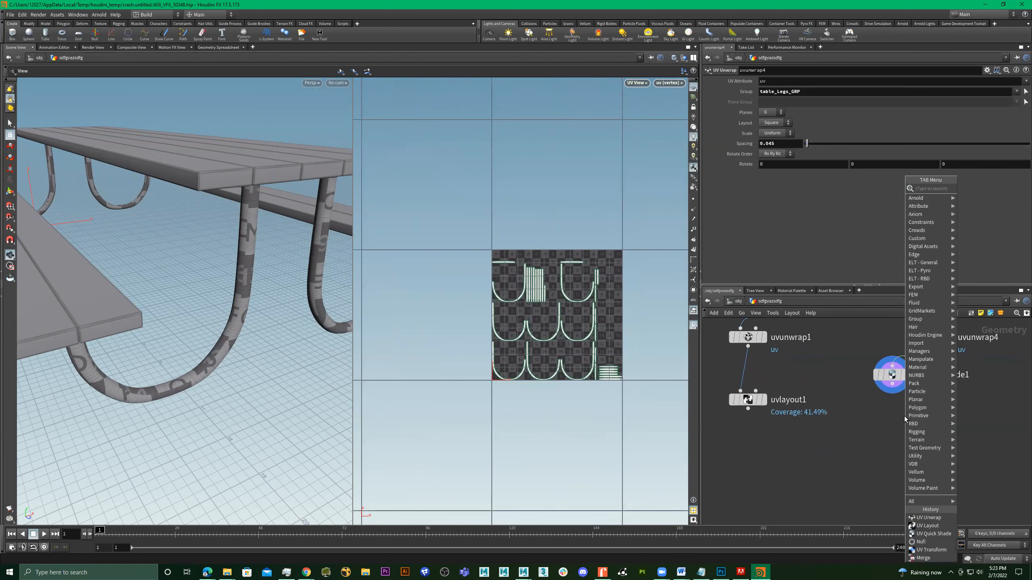
text(uvlay)
key(Return)
click(905, 416)
scroll(913, 401, up, 1)
drag(901, 421, 947, 413)
scroll(947, 413, down, 2)
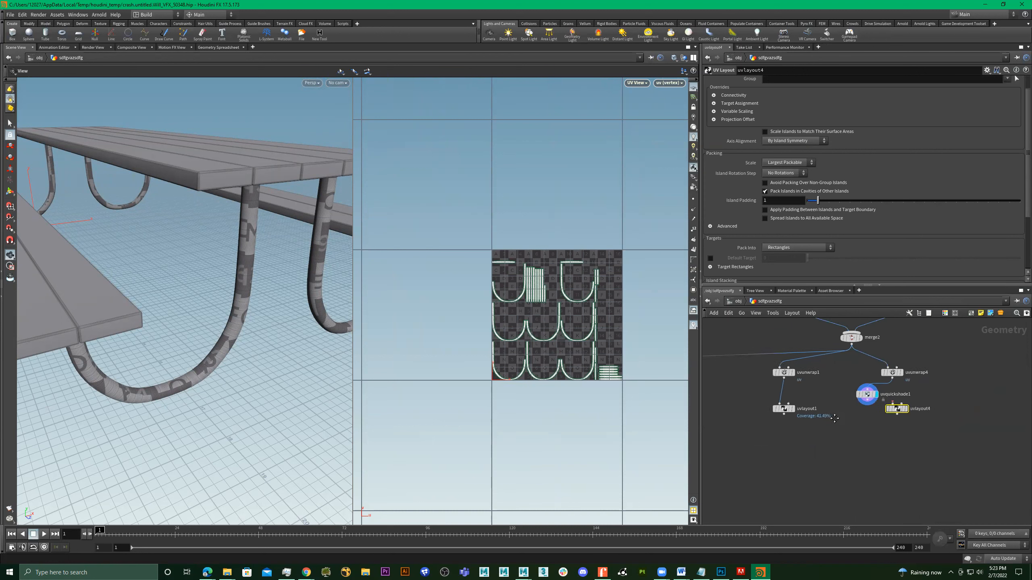
drag(873, 379, 879, 431)
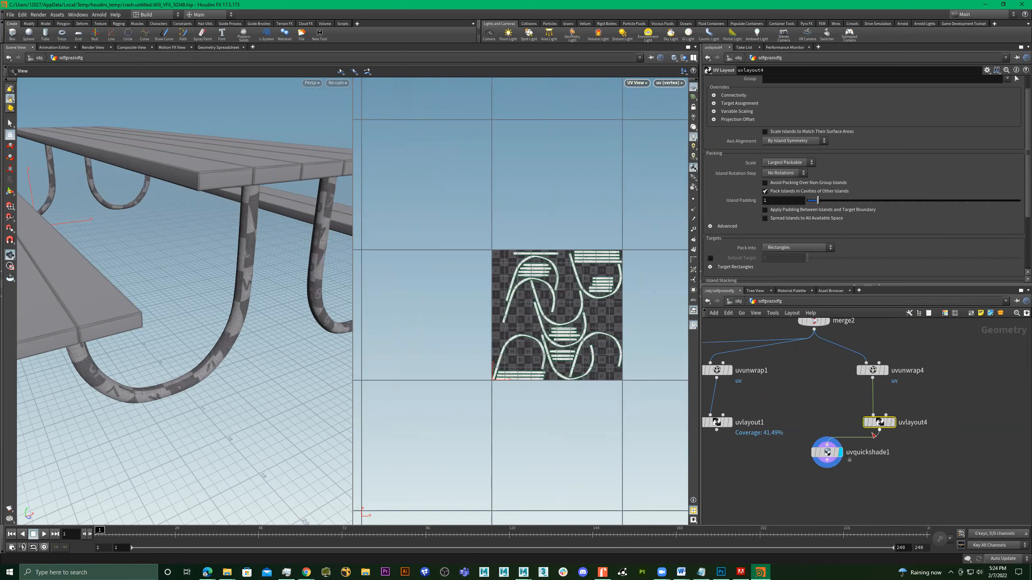
drag(245, 262, 254, 265)
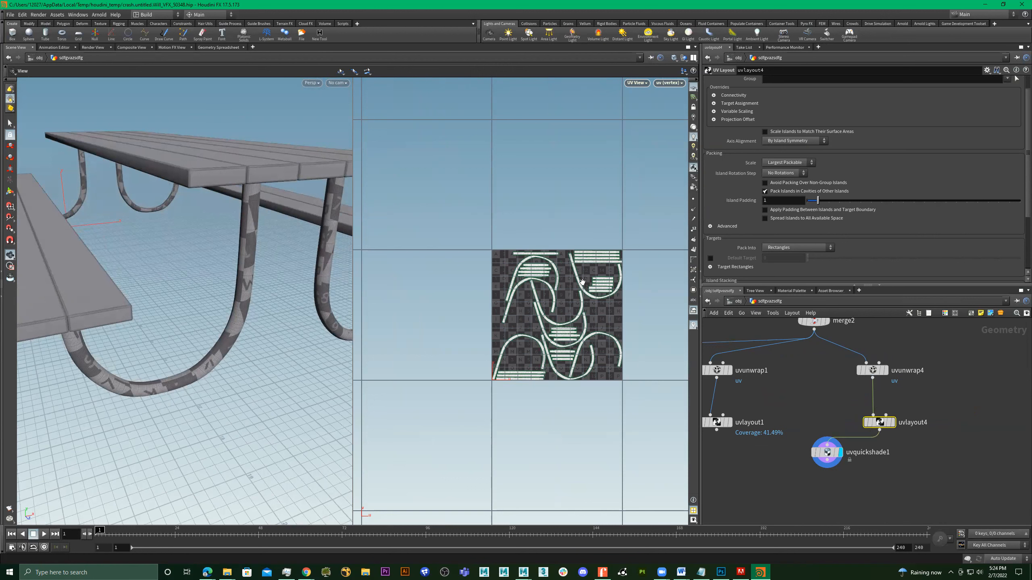
Compare By Island Symmetry and By Island Position in 3D axis alignment on uvlayout4, keeping By Island Position in 3D.
scroll(567, 284, up, 1)
click(800, 141)
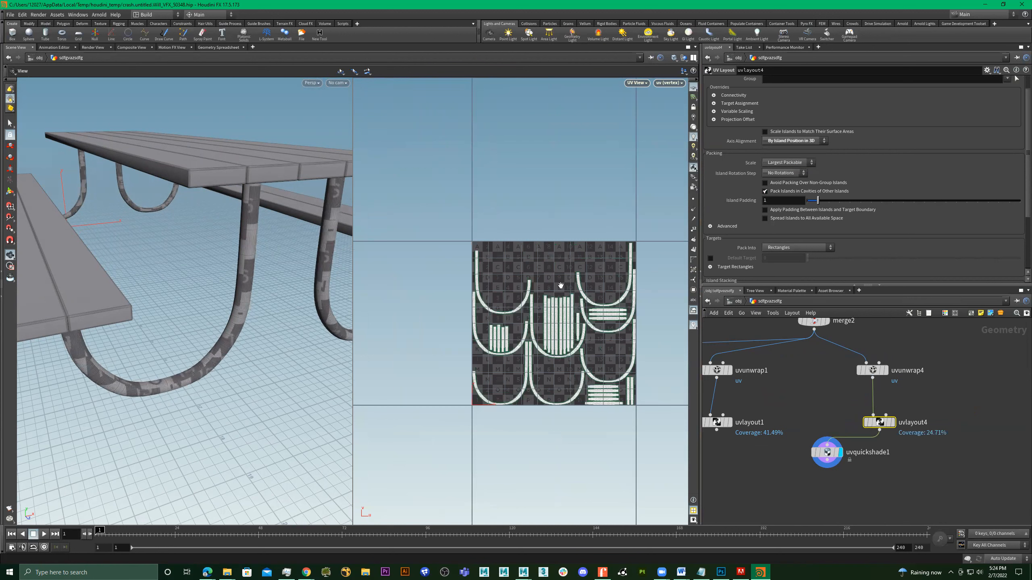
click(794, 141)
click(787, 162)
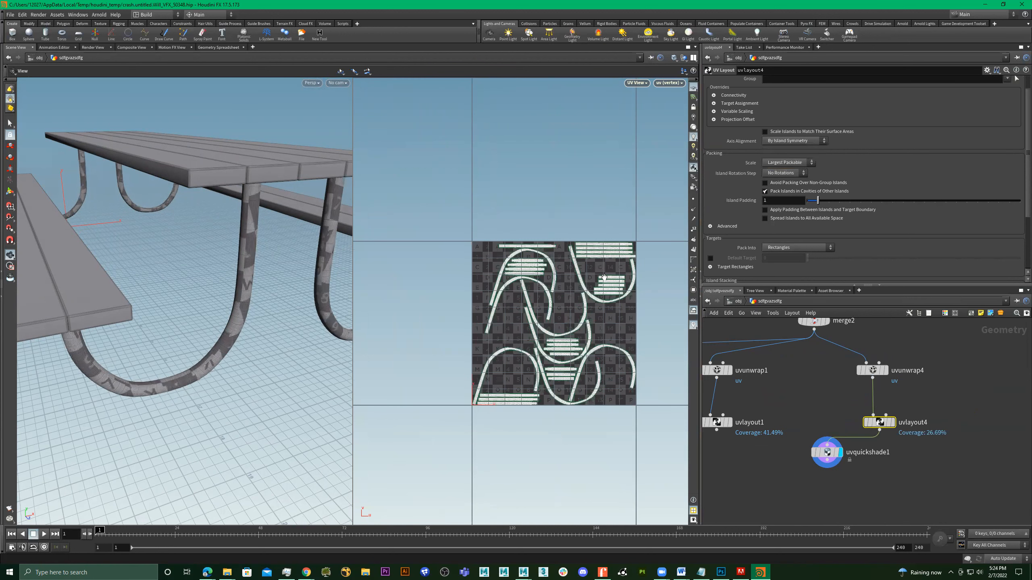
click(795, 141)
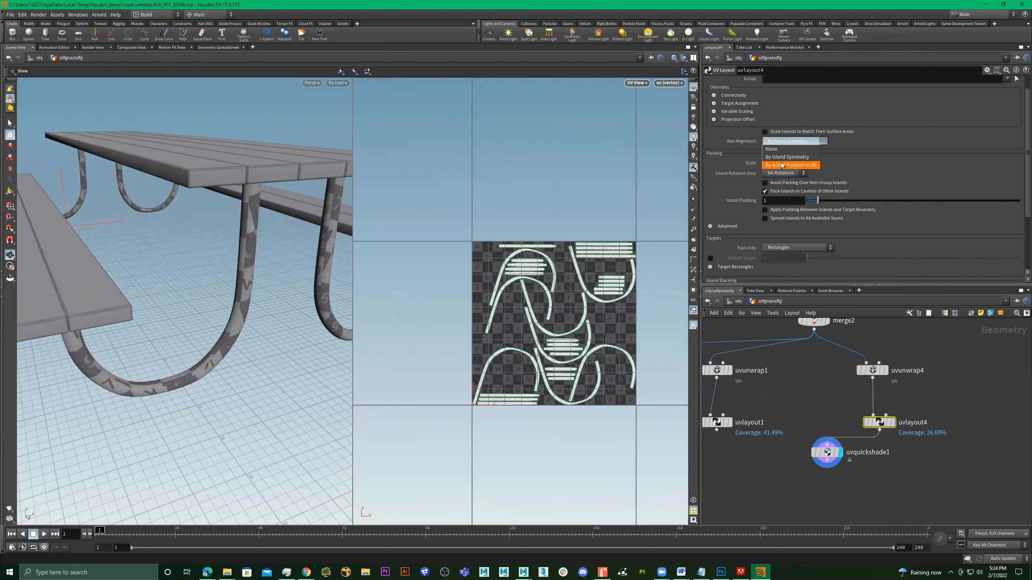
click(789, 164)
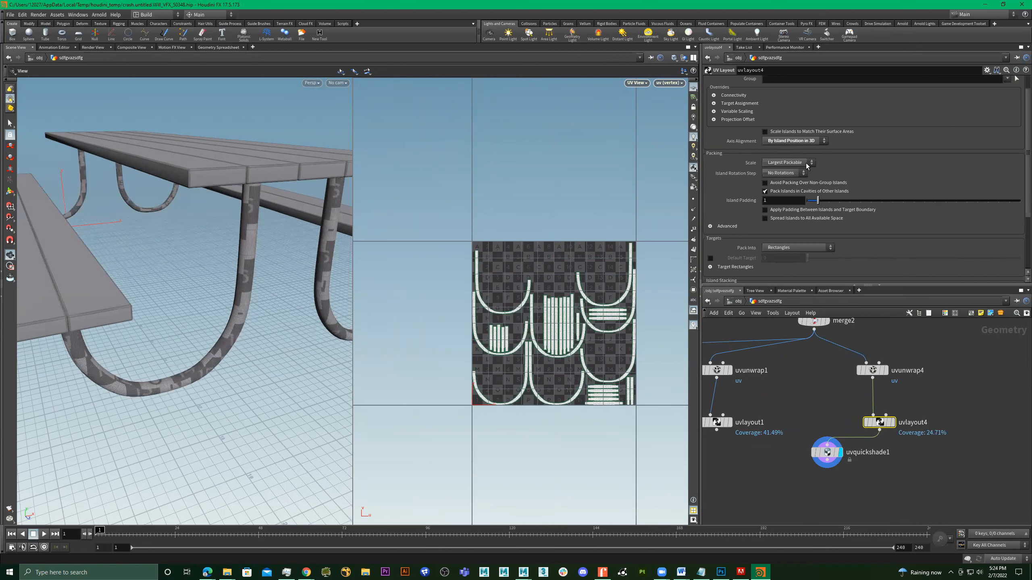
Set uvlayout4's packing scale to Fixed and pack its islands into UDIM Tiles.
click(804, 163)
click(797, 179)
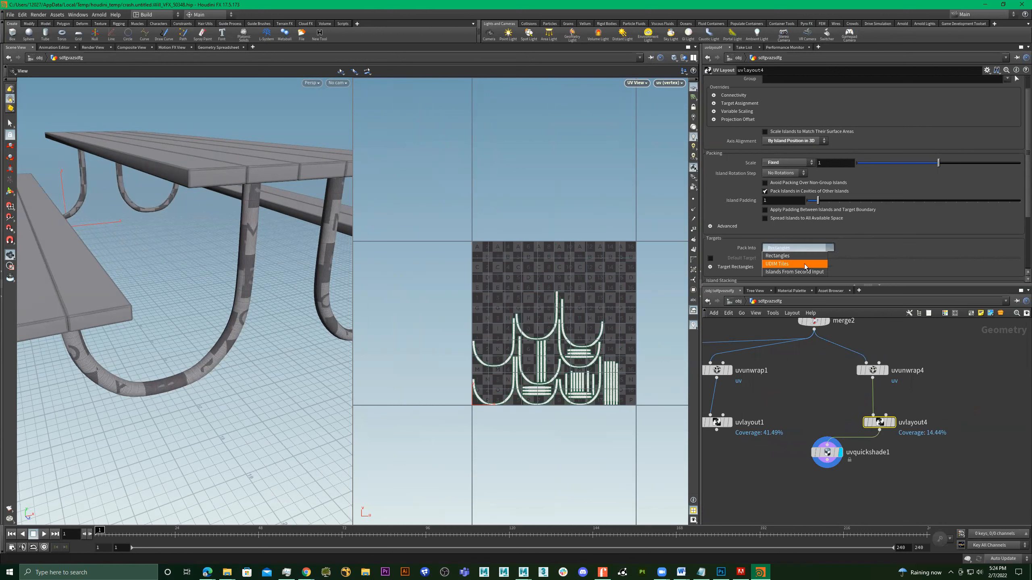
click(782, 263)
scroll(552, 286, down, 5)
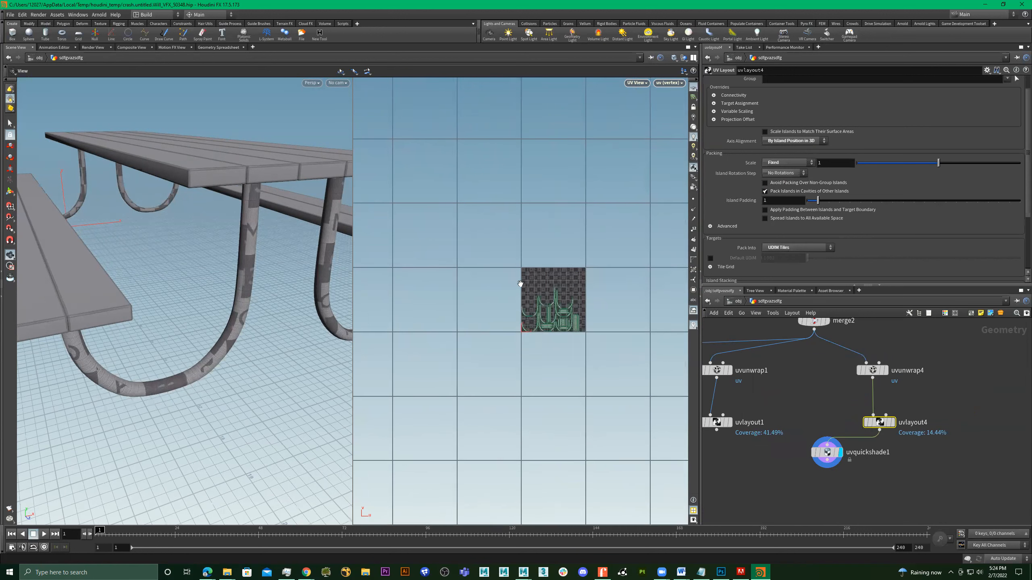
click(825, 438)
click(877, 425)
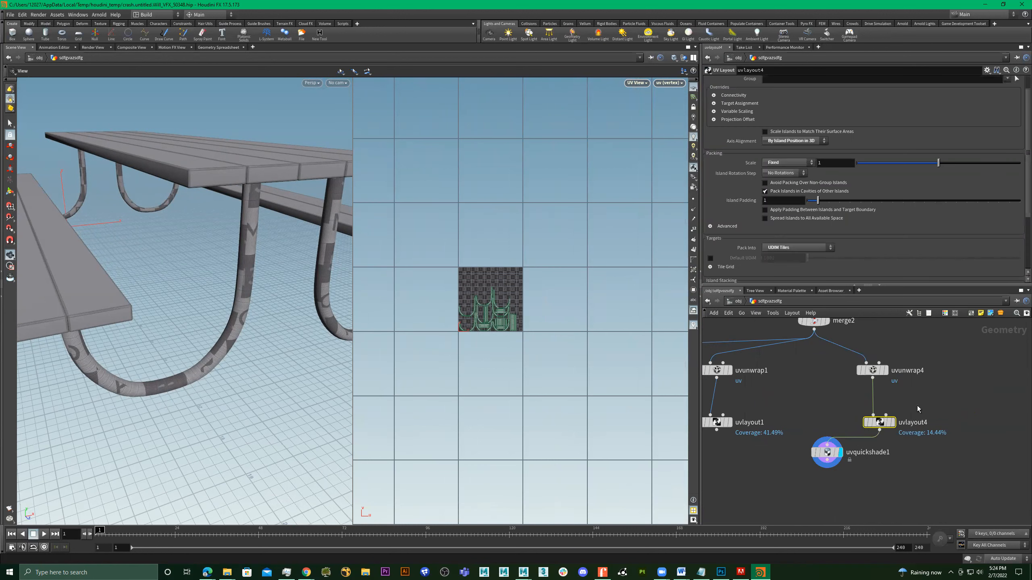
Increase uvlayout4's fixed packing scale to 3.347.
drag(938, 163, 1024, 167)
middle_drag(857, 167, 898, 171)
scroll(607, 315, down, 5)
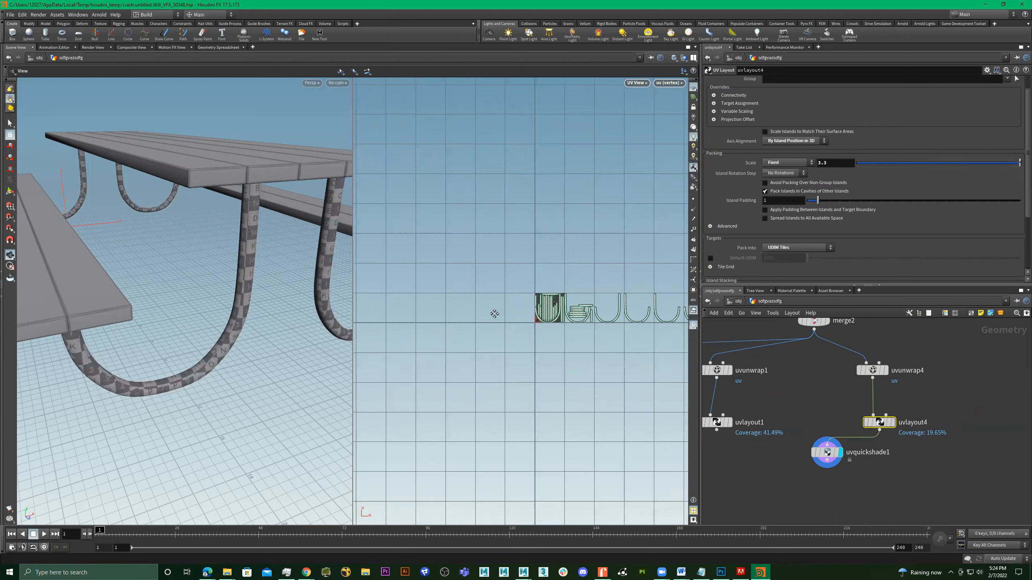
middle_drag(898, 165, 918, 200)
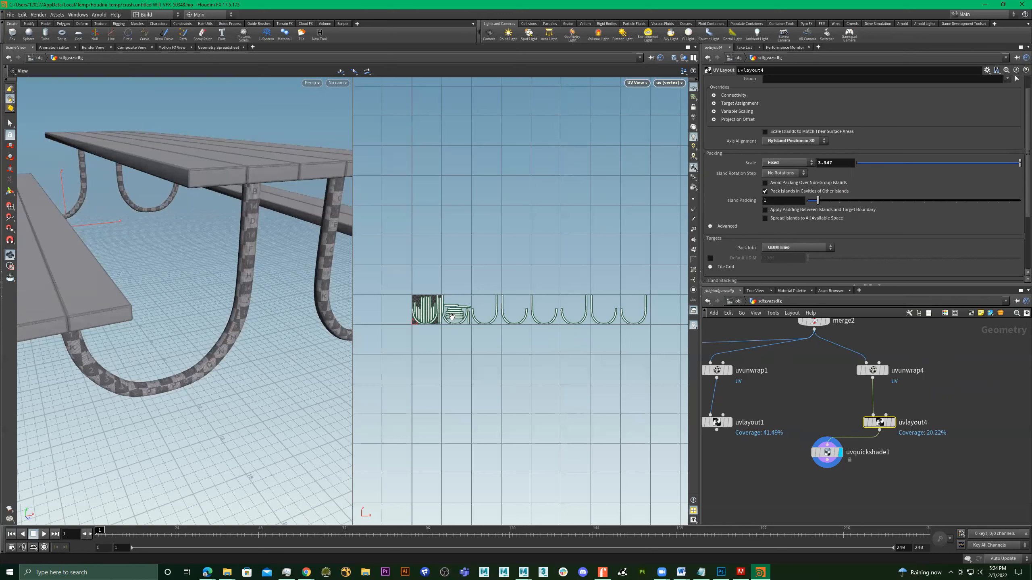
scroll(452, 317, up, 5)
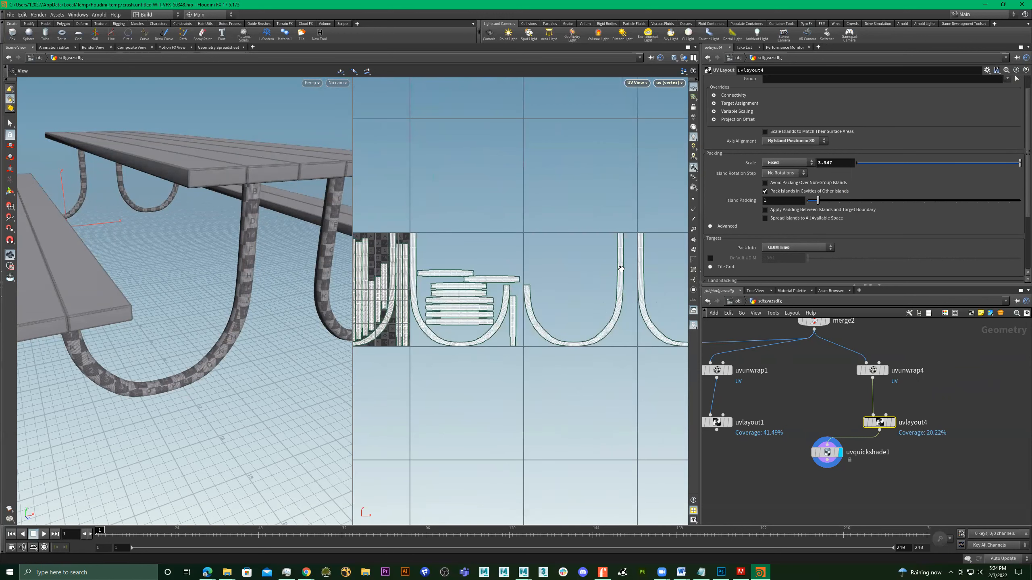
Display uvlayout1 and OUT_TABLE_UV_WHOLE in turn to compare their UV layouts with the legs layout.
middle_drag(786, 363, 924, 340)
click(869, 402)
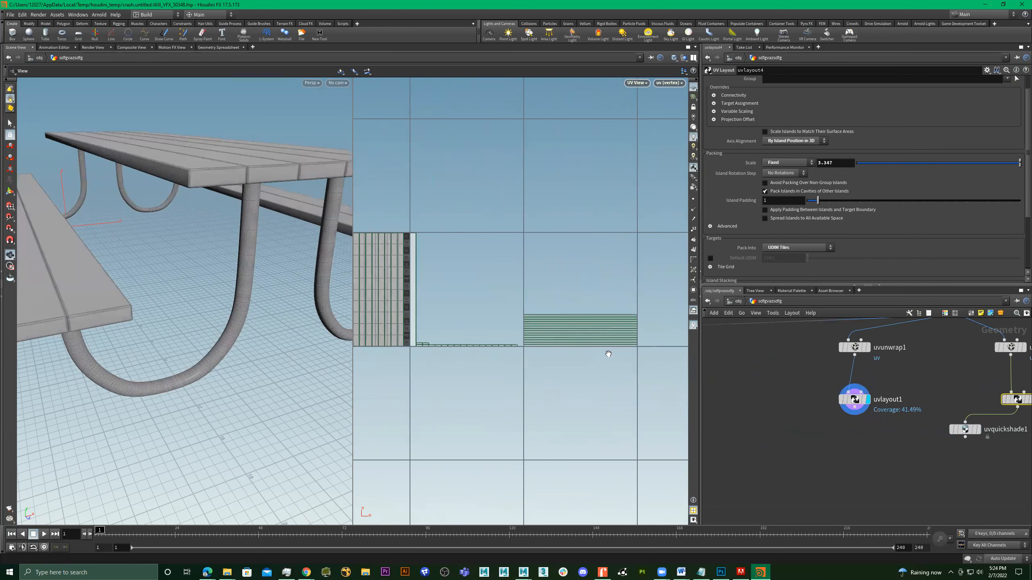
scroll(528, 312, down, 3)
scroll(833, 393, down, 4)
middle_drag(735, 384, 922, 387)
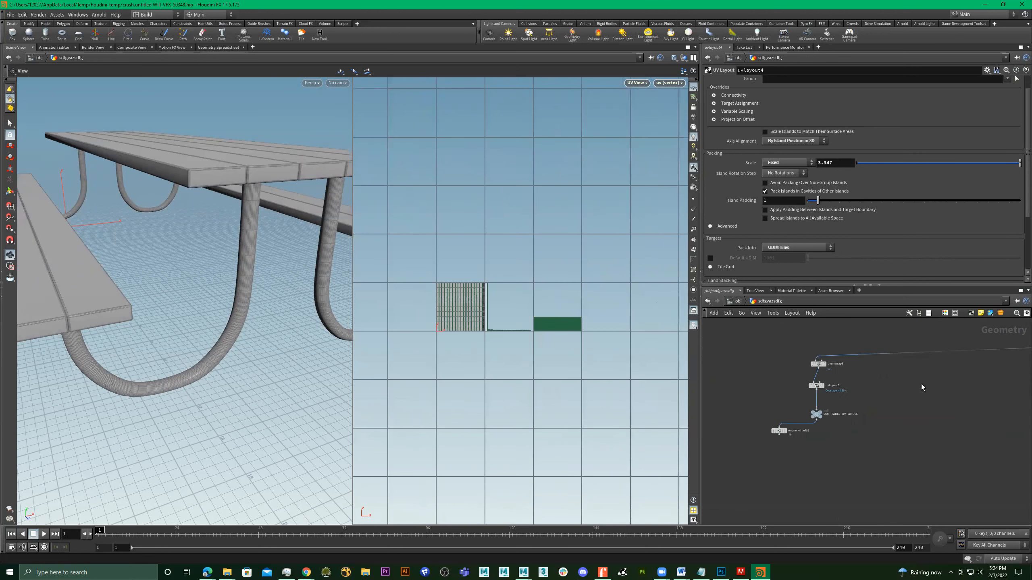
scroll(829, 405, up, 4)
click(812, 419)
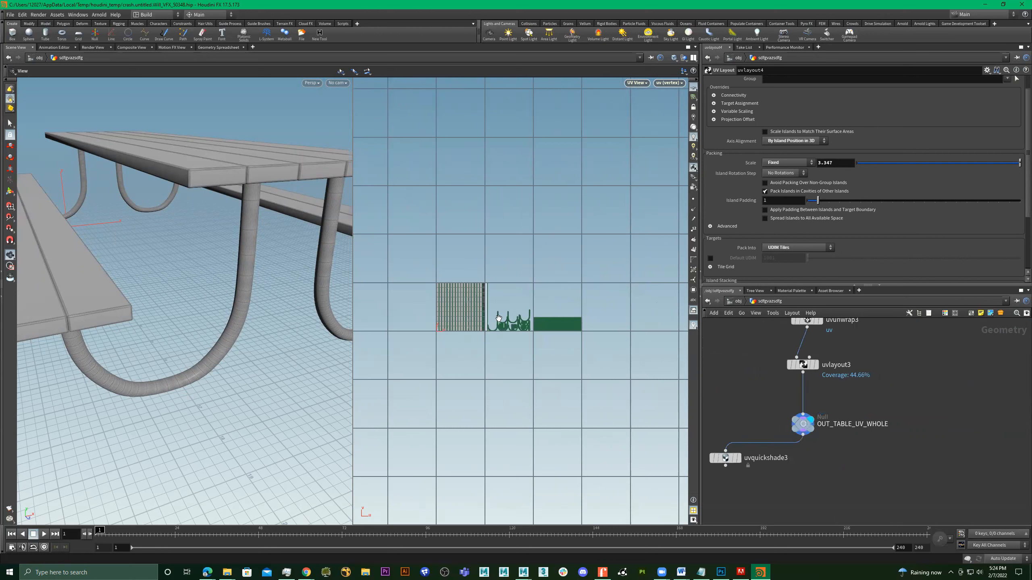
scroll(504, 321, up, 4)
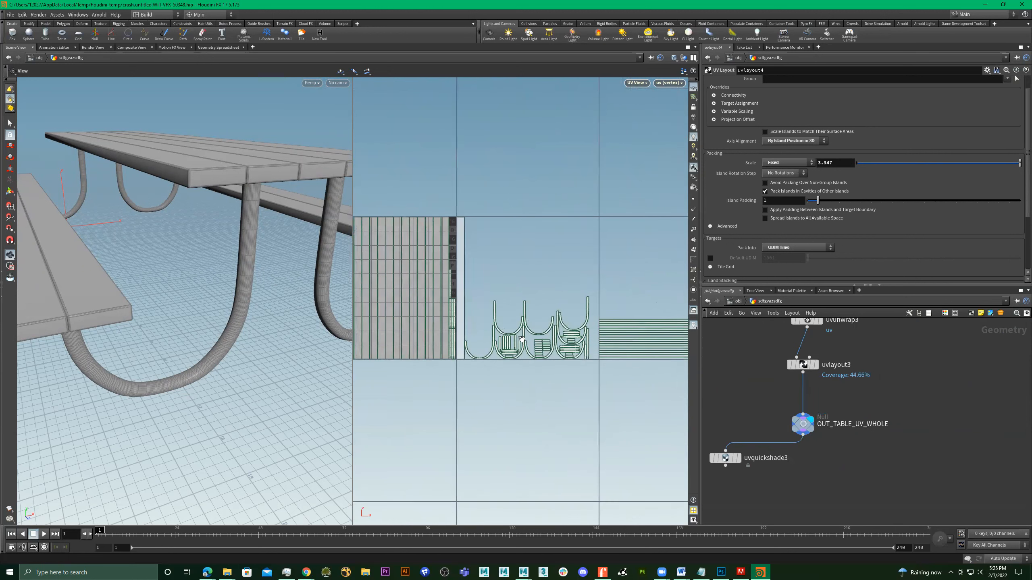
scroll(959, 383, down, 5)
Place uvquickshade1 directly beneath uvlayout4 and display uvlayout4.
middle_drag(974, 398, 889, 399)
scroll(872, 346, up, 6)
drag(851, 390, 906, 409)
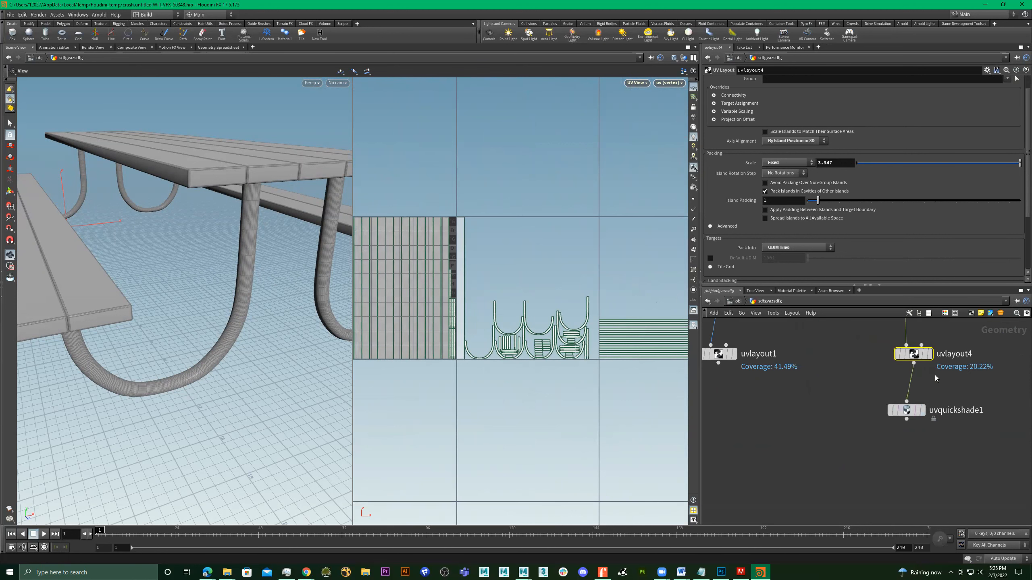
click(928, 354)
scroll(513, 273, down, 4)
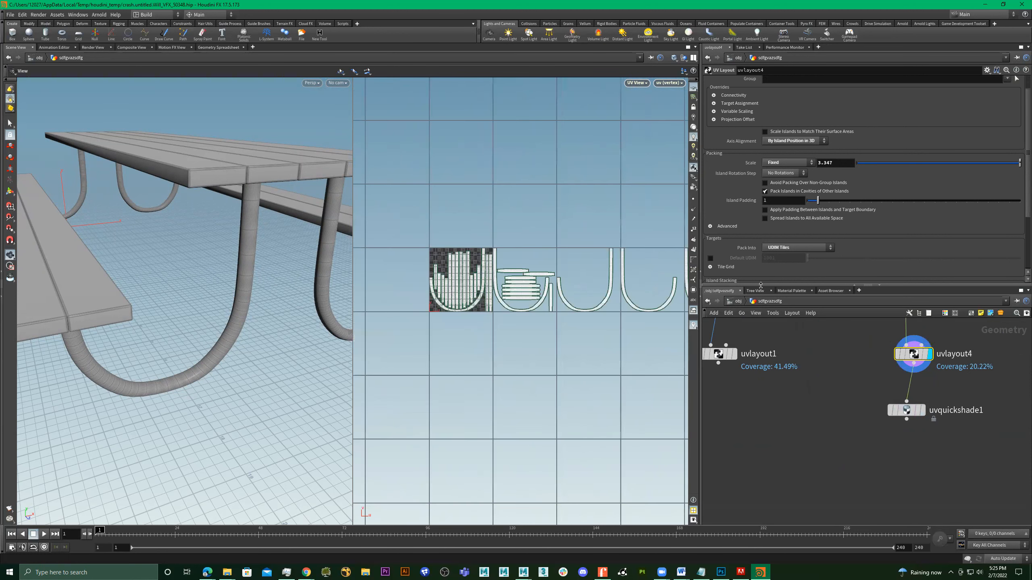
Try the By Island Symmetry axis alignment on uvlayout4 and return to By Island Position in 3D.
scroll(835, 193, up, 1)
click(795, 162)
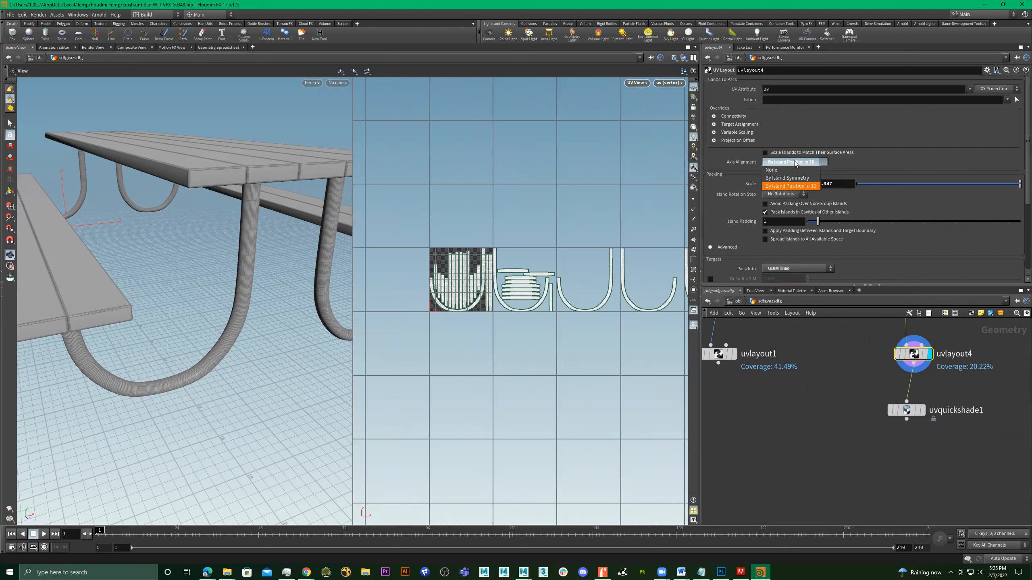
click(785, 178)
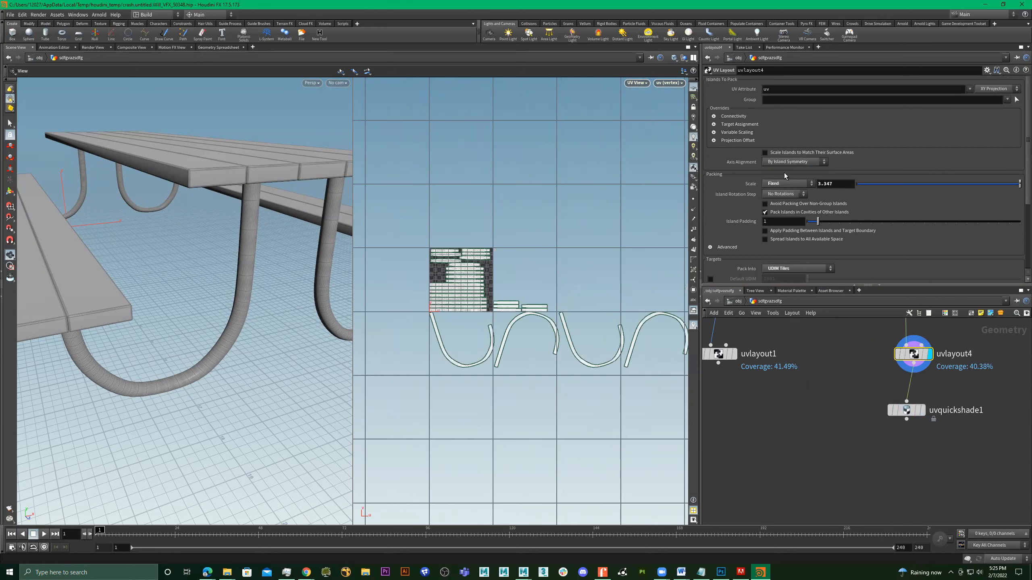
scroll(483, 268, down, 2)
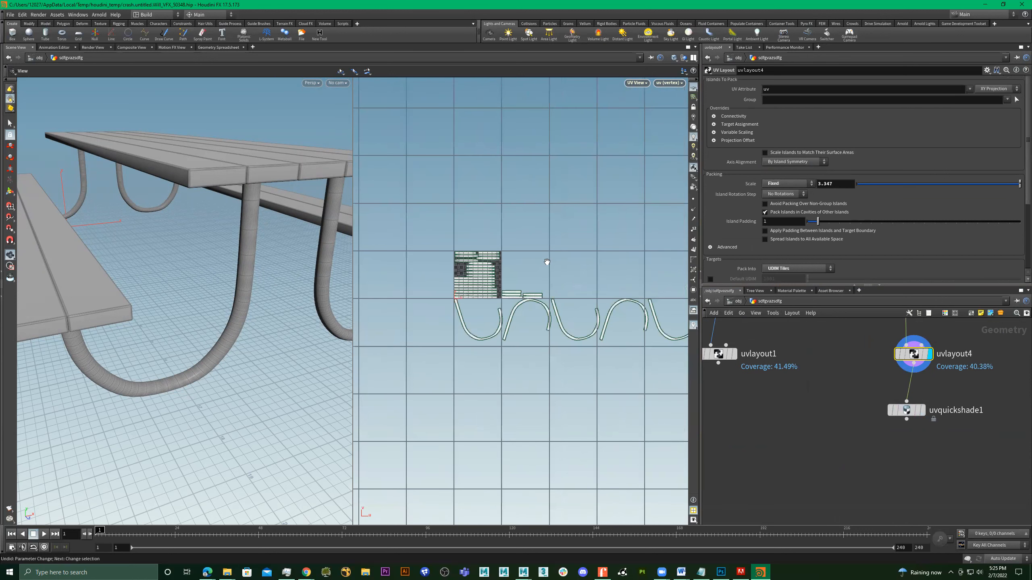
click(795, 161)
click(793, 184)
Add a Merge node below the wood and legs UV branches and review uvunwrap4's settings.
scroll(819, 397, down, 3)
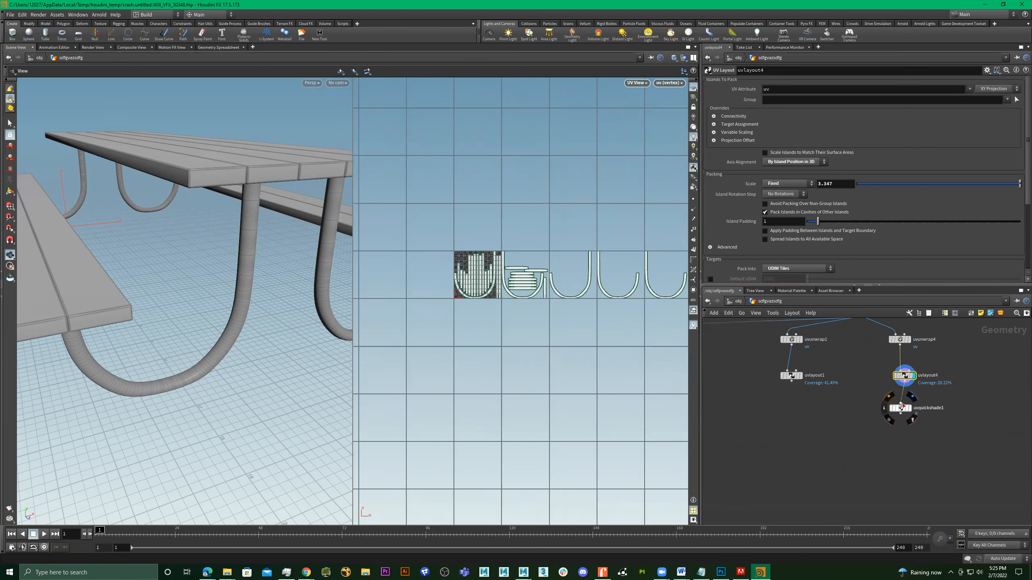
key(Tab)
text(merg)
key(Return)
click(832, 412)
scroll(899, 358, up, 3)
click(837, 360)
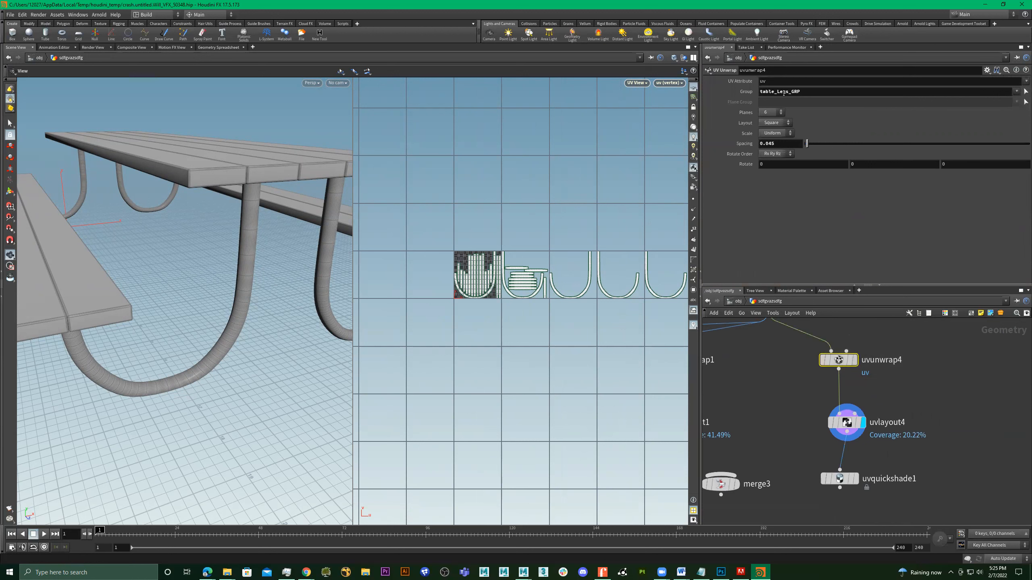
middle_drag(941, 402, 994, 373)
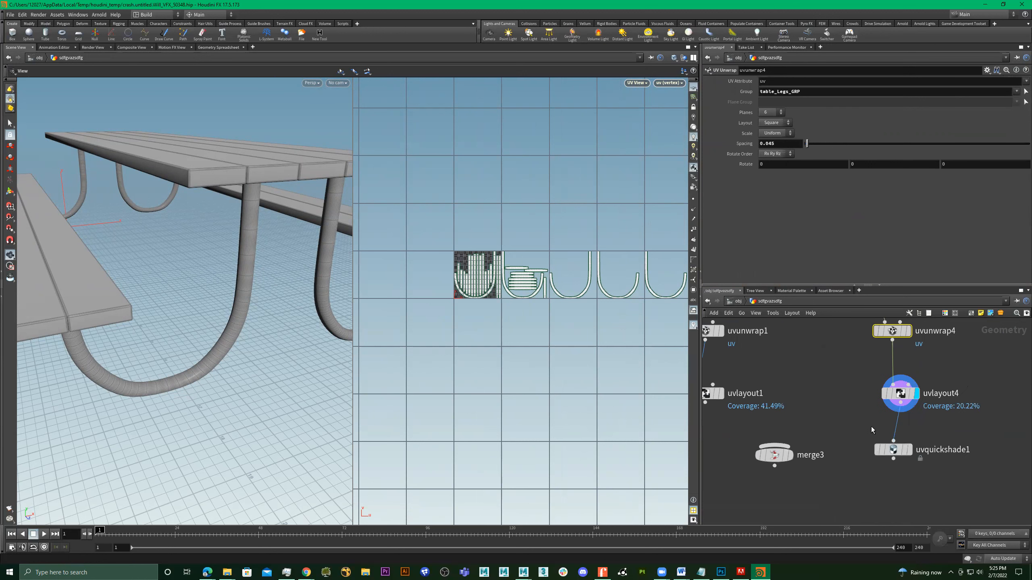
Connect uvlayout1 and uvlayout4 to merge3 and display the merged result.
middle_drag(730, 417, 782, 411)
drag(767, 400, 833, 444)
drag(962, 399, 840, 444)
click(852, 452)
scroll(483, 275, up, 4)
Insert a UV Transform node directly after uvlayout4, feeding both merge3 and uvquickshade1.
key(Tab)
text(uvtrans)
key(Return)
Set uvtransform1's vertical (second) translate value to 1, moving the leg UVs above the wood tiles.
drag(869, 124, 797, 123)
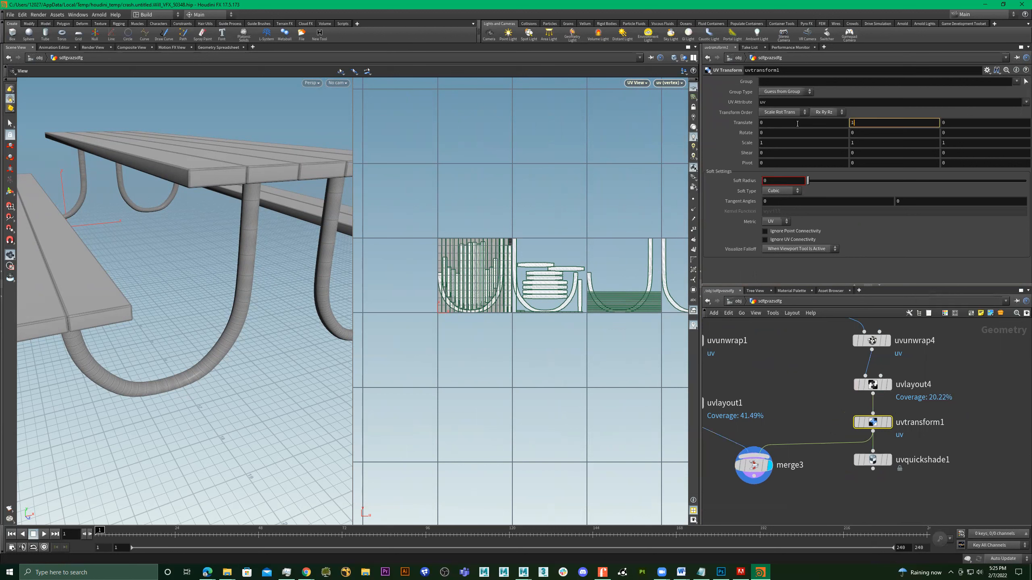
text(1)
key(Return)
scroll(552, 269, down, 3)
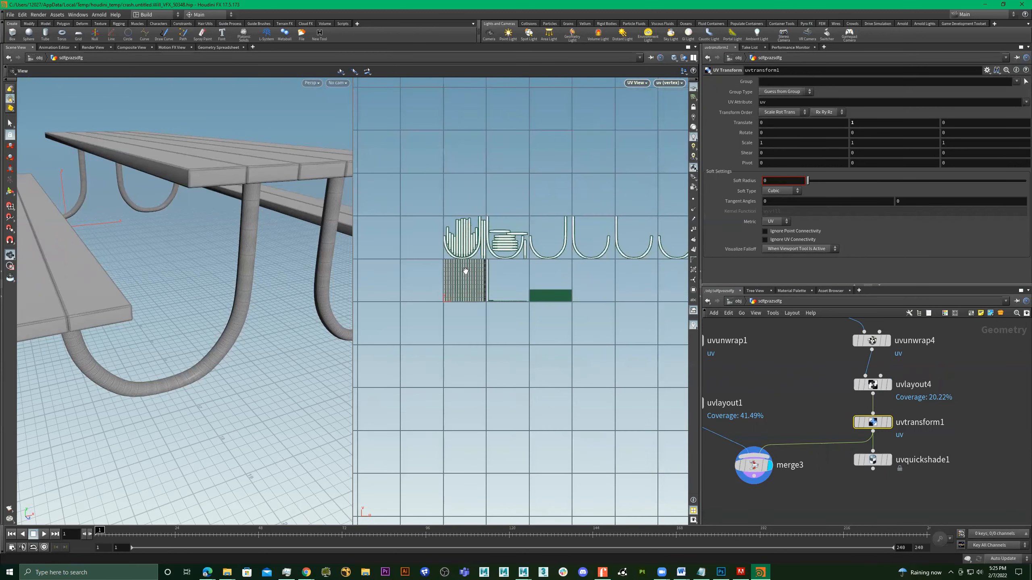
scroll(488, 260, down, 3)
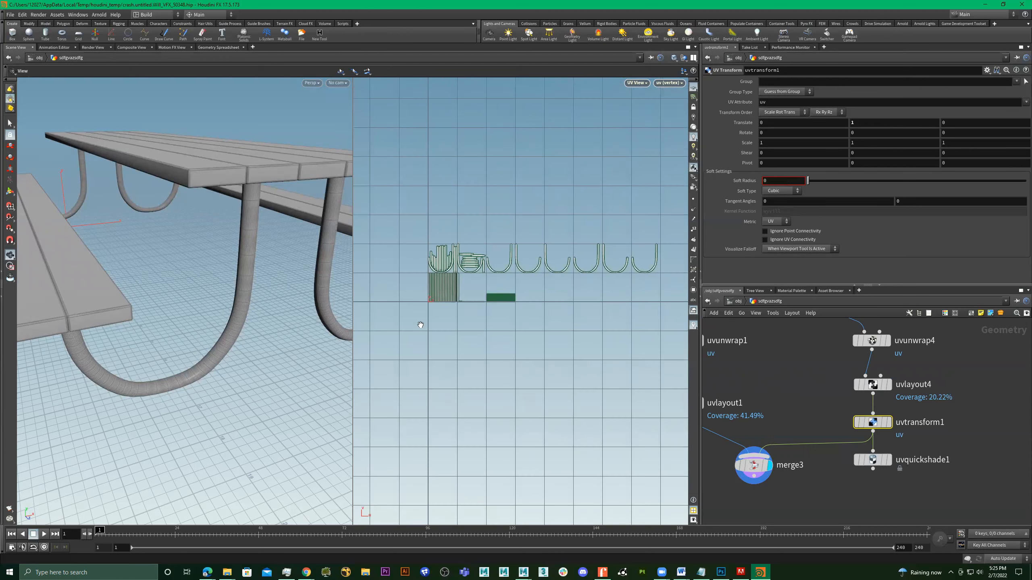
scroll(239, 269, down, 2)
drag(239, 269, 189, 281)
Place a copy of the OUT_TABLE_UV_WHOLE null below merge3, connect it to the merge, and display it.
middle_drag(808, 460, 858, 387)
scroll(837, 407, up, 2)
alt+drag(752, 452, 830, 456)
drag(788, 422, 830, 377)
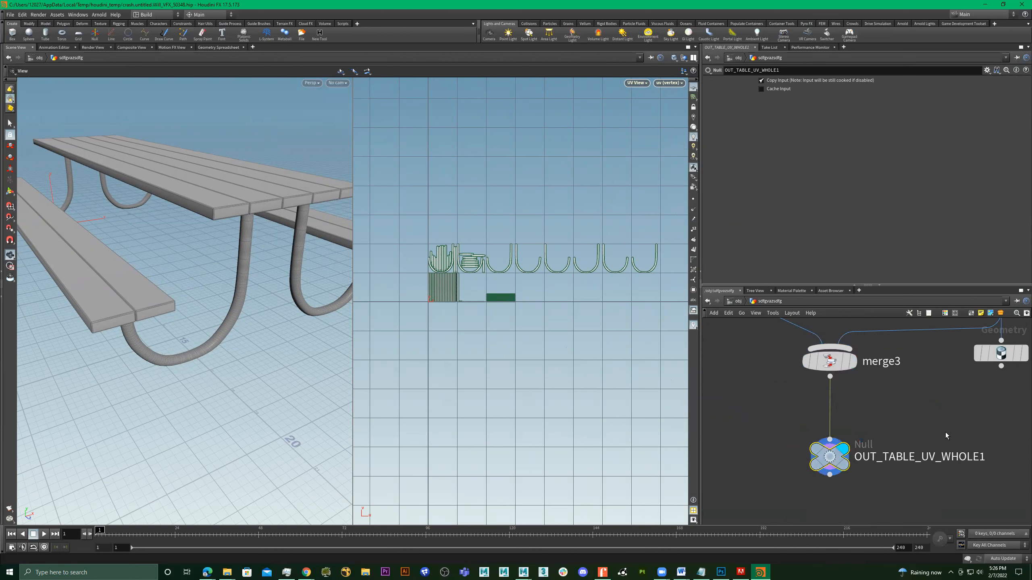
Rename the copied null below merge3 to OUT_TABLE_UV_grps.
scroll(943, 435, up, 4)
double_click(917, 454)
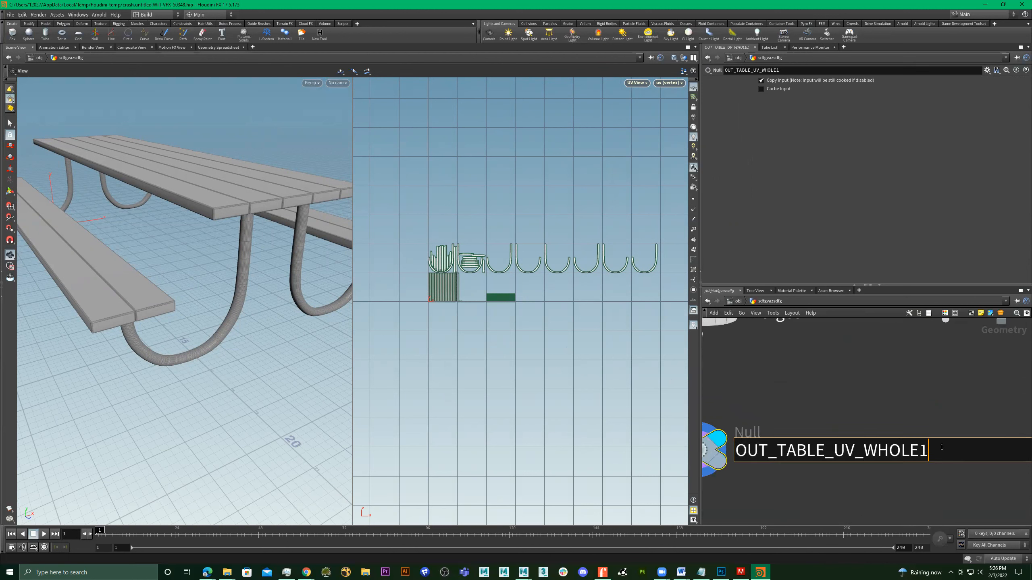
key(BackSpace)
key(BackSpace)
key(BackSpace)
key(BackSpace)
key(BackSpace)
key(BackSpace)
text(grps)
key(Return)
scroll(872, 449, down, 5)
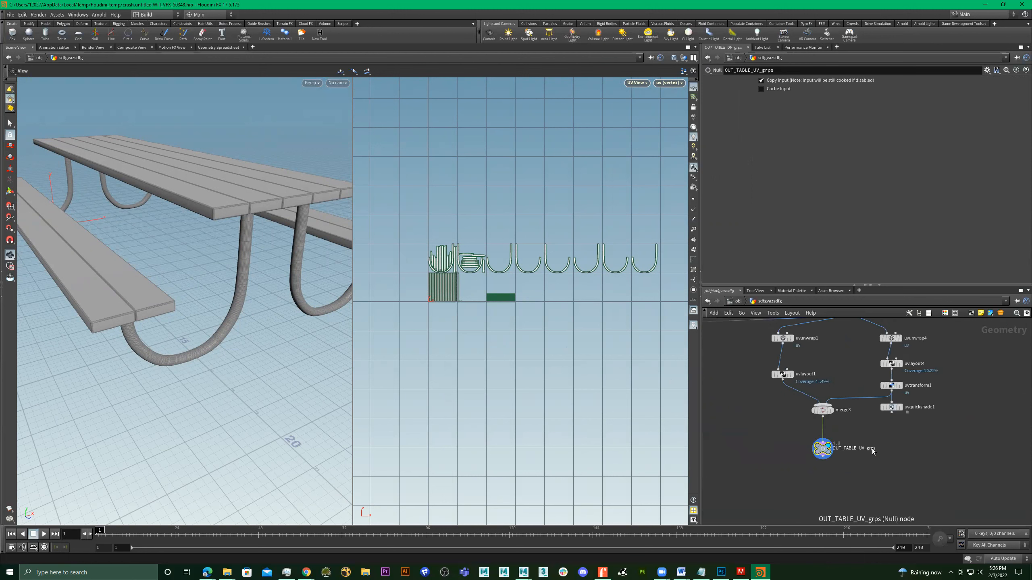
Correct the spelling of the null's name to OUT_TABLE_UV_groups.
scroll(872, 449, up, 4)
double_click(872, 450)
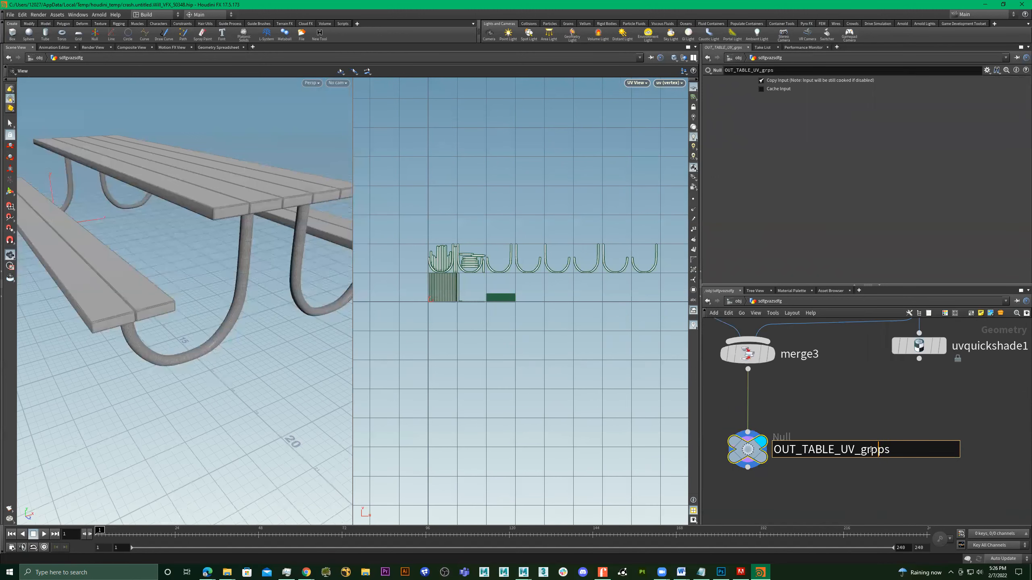
text(ou)
key(Return)
scroll(872, 449, down, 5)
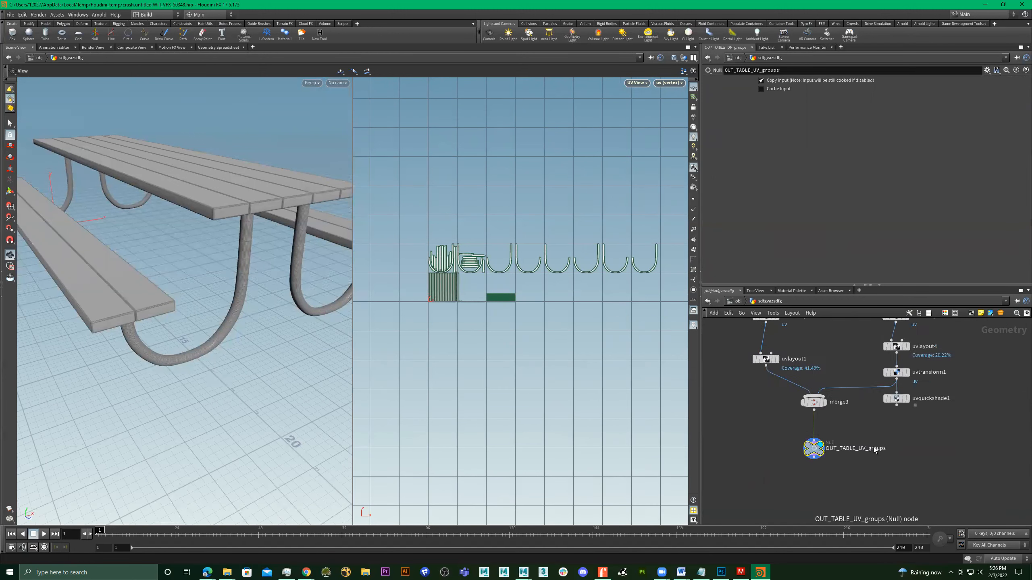
Inspect the OUT_TABLE_UV_groups node information to check its attributes and primitive groups.
scroll(840, 441, up, 4)
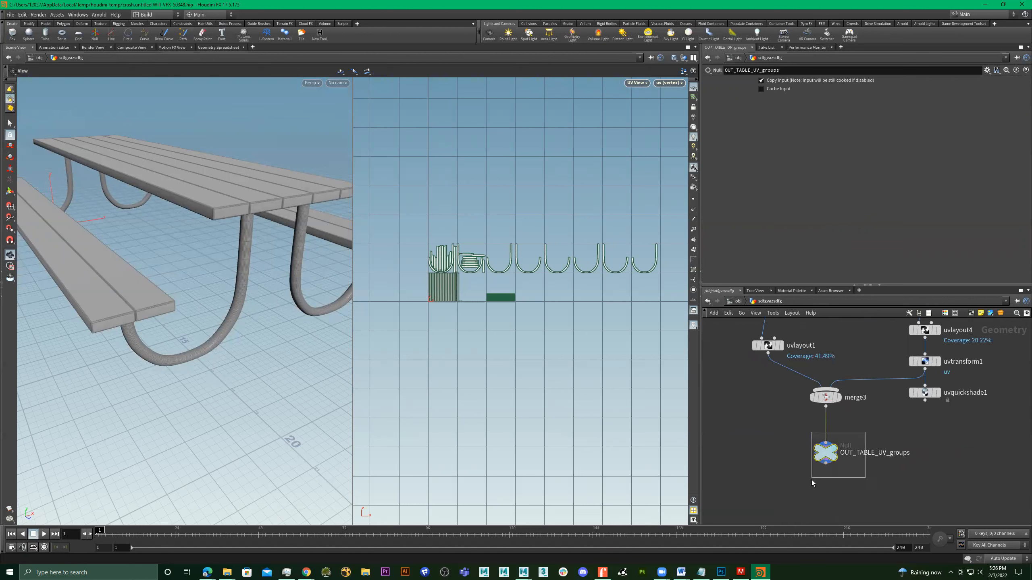
middle_click(828, 450)
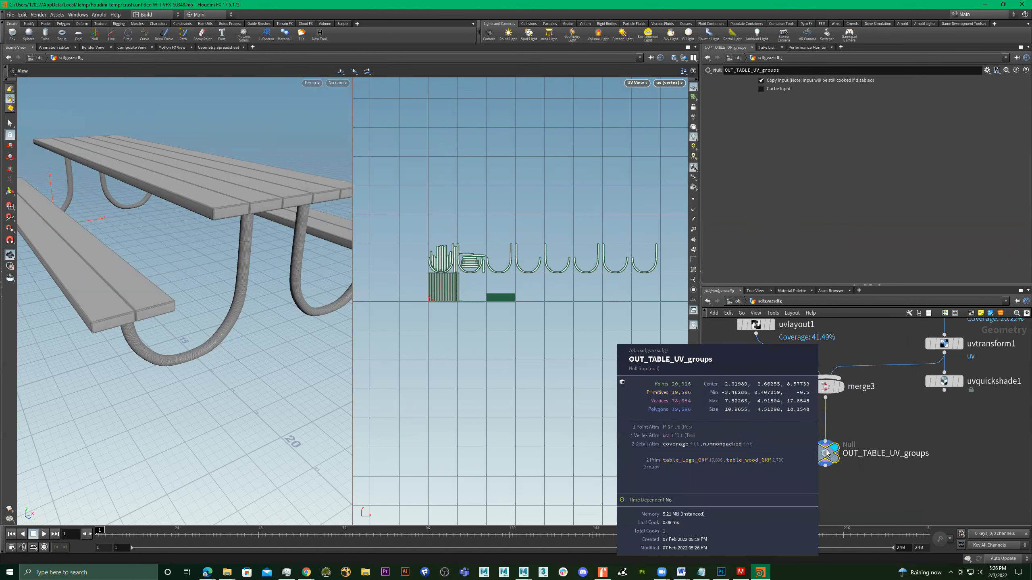
scroll(853, 439, down, 3)
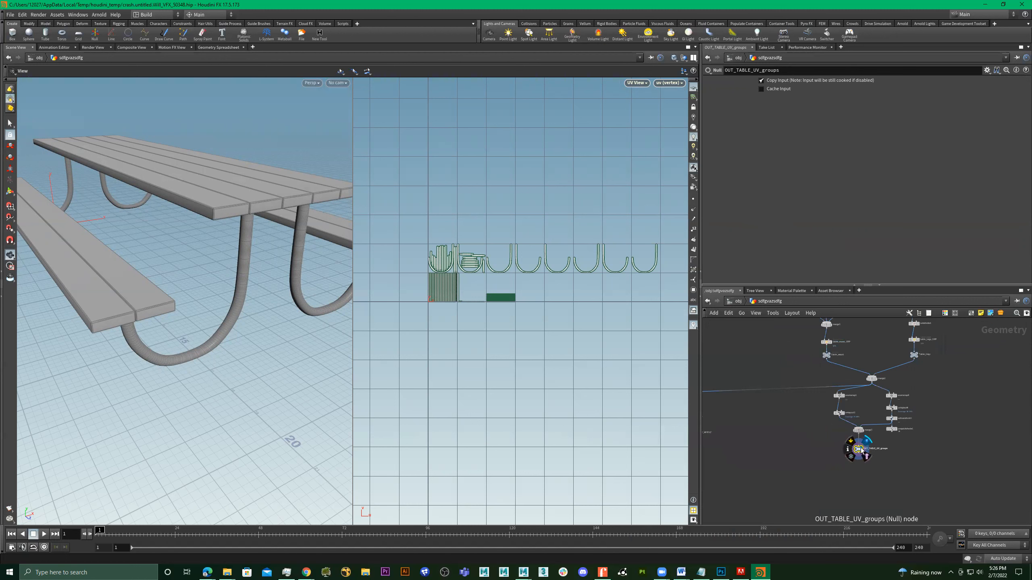
scroll(801, 445, down, 3)
scroll(809, 445, up, 5)
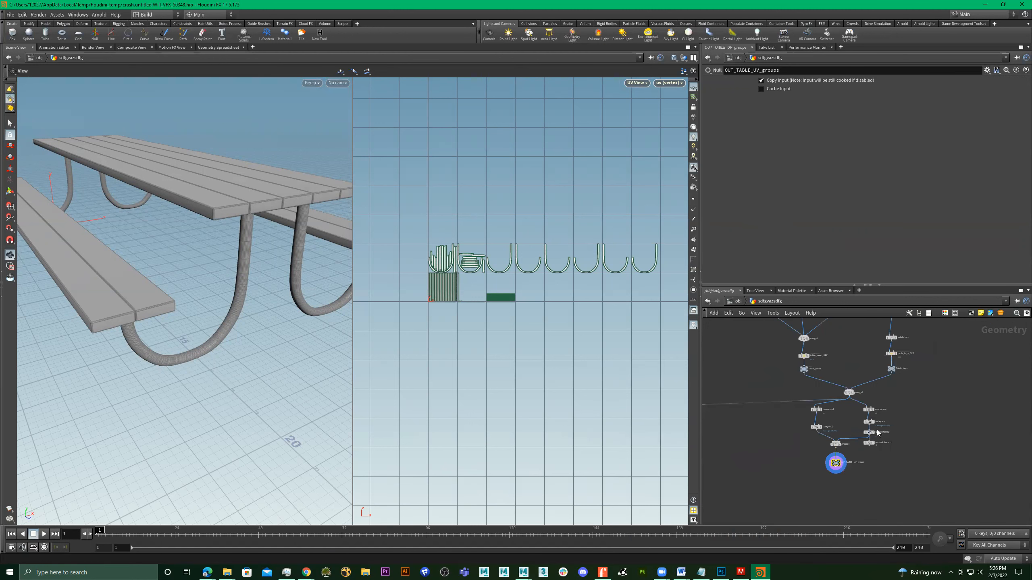
Move uvquickshade1 directly beneath OUT_TABLE_UV_groups, feed it from that null, and display the checker texture on the table.
scroll(900, 438, up, 2)
mouse_move(918, 421)
mouse_down()
mouse_move(894, 483)
mouse_move(852, 471)
mouse_move(894, 479)
mouse_up()
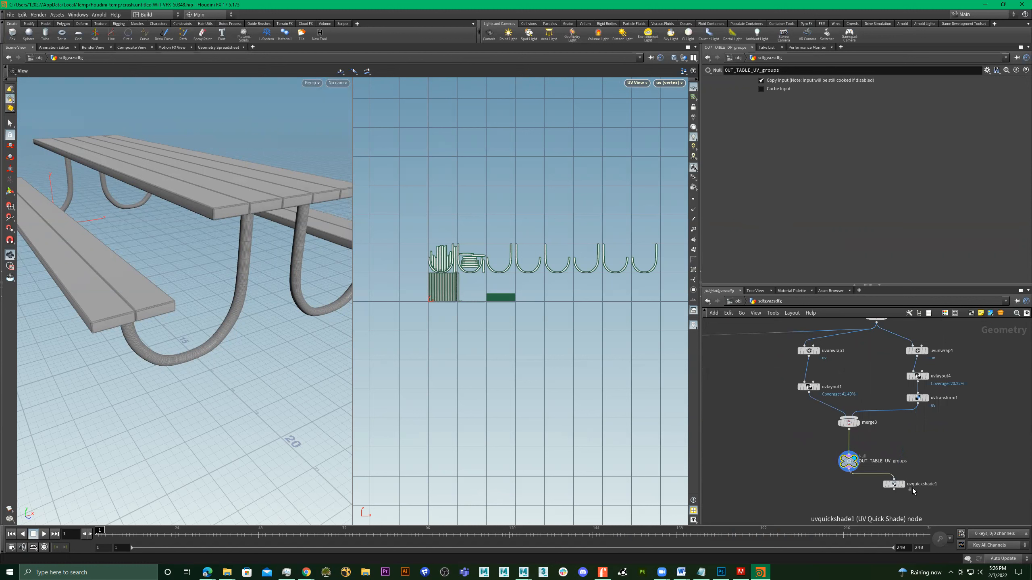
click(903, 484)
click(895, 484)
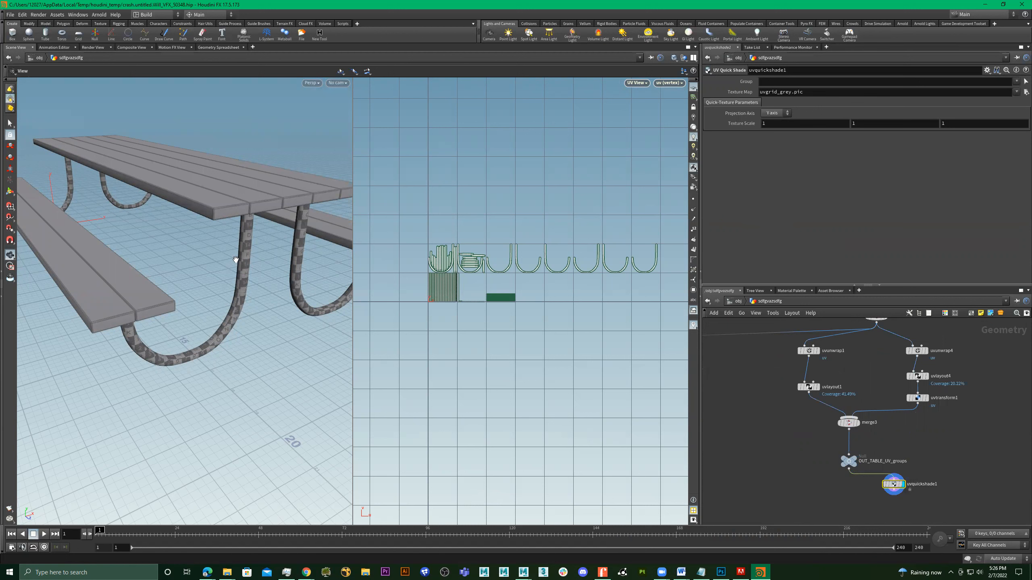
drag(234, 261, 255, 256)
scroll(859, 442, up, 3)
drag(910, 505, 850, 503)
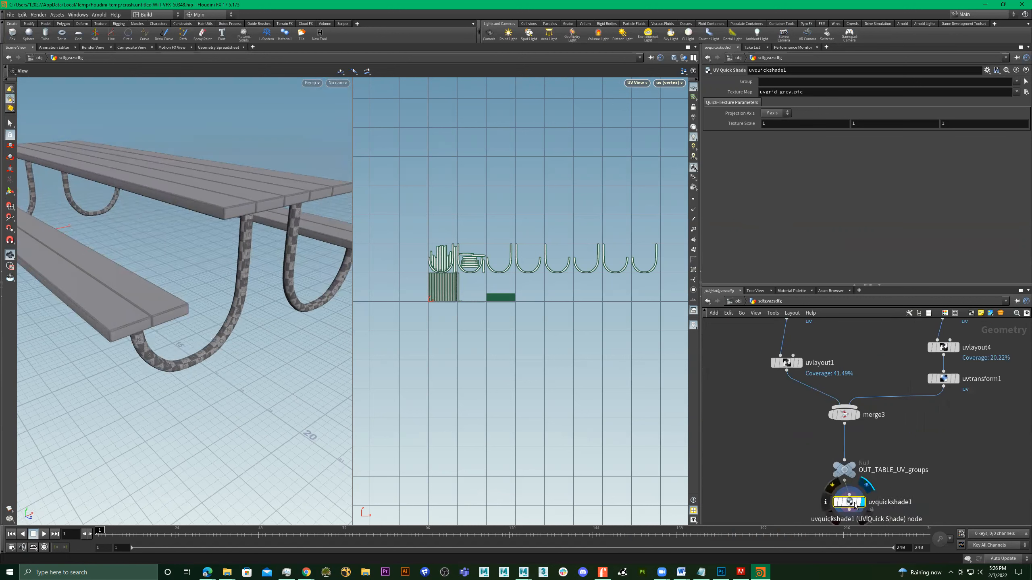
drag(209, 229, 221, 260)
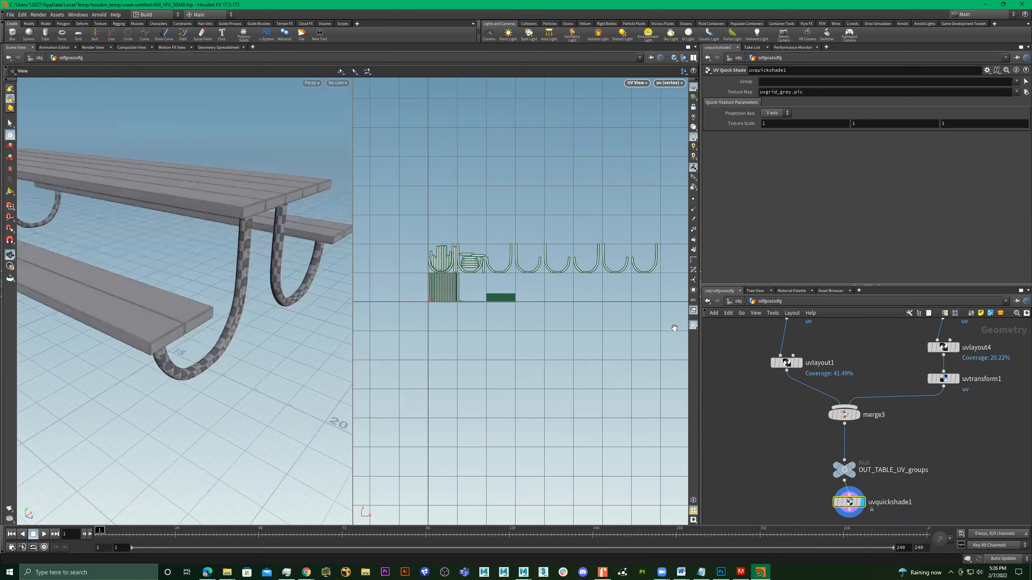
middle_drag(928, 438, 940, 426)
Compare the displayed results of merge3, OUT_TABLE_UV_groups and uvquickshade1, checking the texture on the wood and legs.
scroll(941, 426, down, 3)
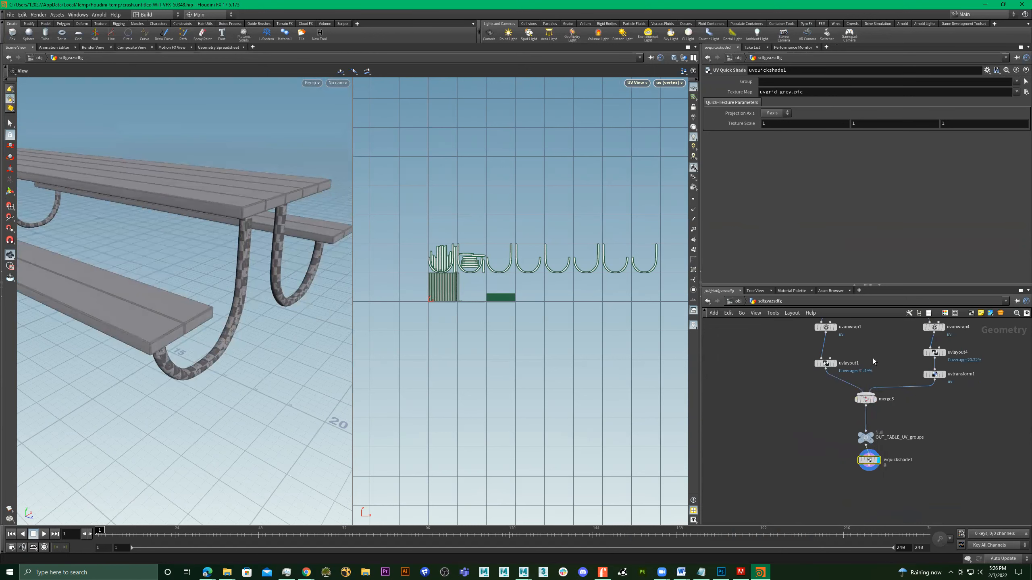
middle_drag(864, 376, 872, 400)
click(830, 385)
scroll(874, 421, up, 2)
click(874, 422)
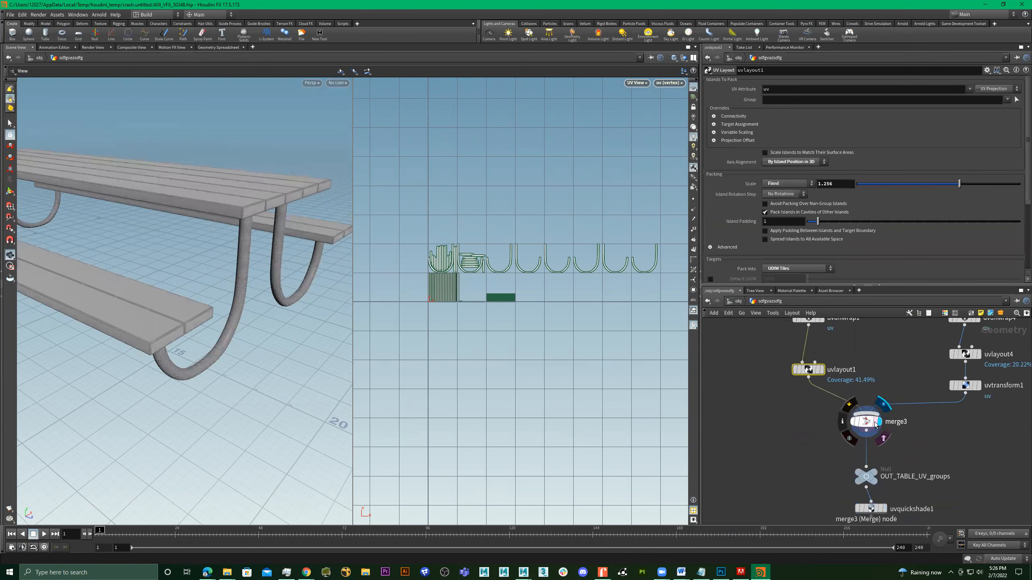
click(871, 422)
click(882, 439)
middle_drag(918, 416, 932, 350)
click(886, 410)
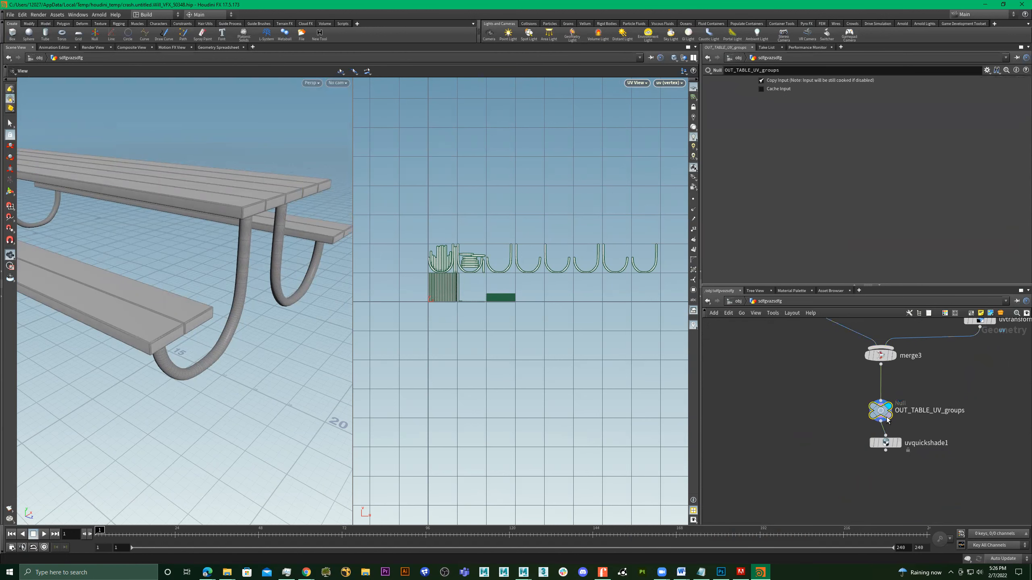
click(898, 443)
click(892, 443)
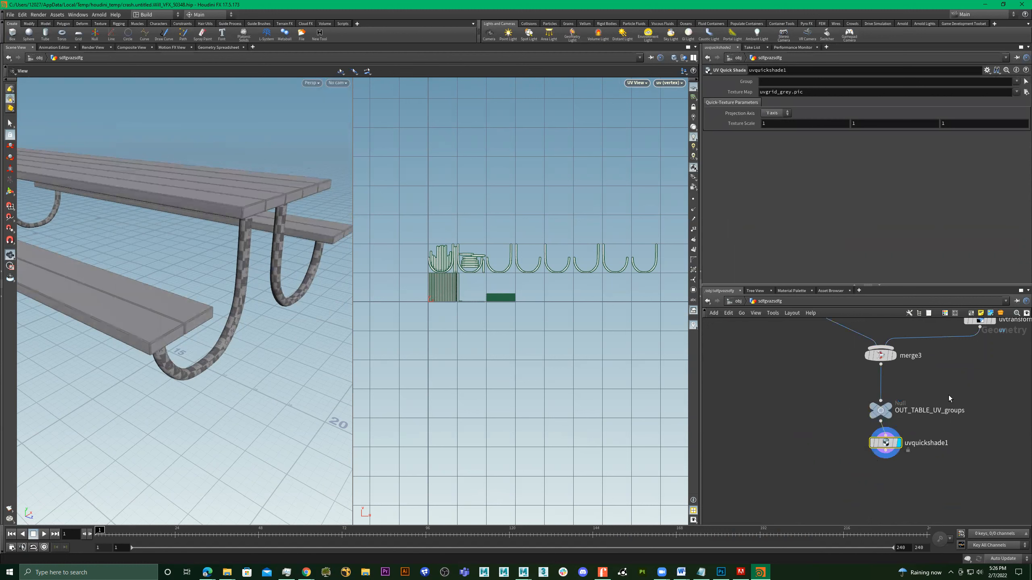
Review the parameters of uvlayout1 and uvunwrap1 in the wood branch, checking their group settings.
middle_drag(903, 376, 883, 448)
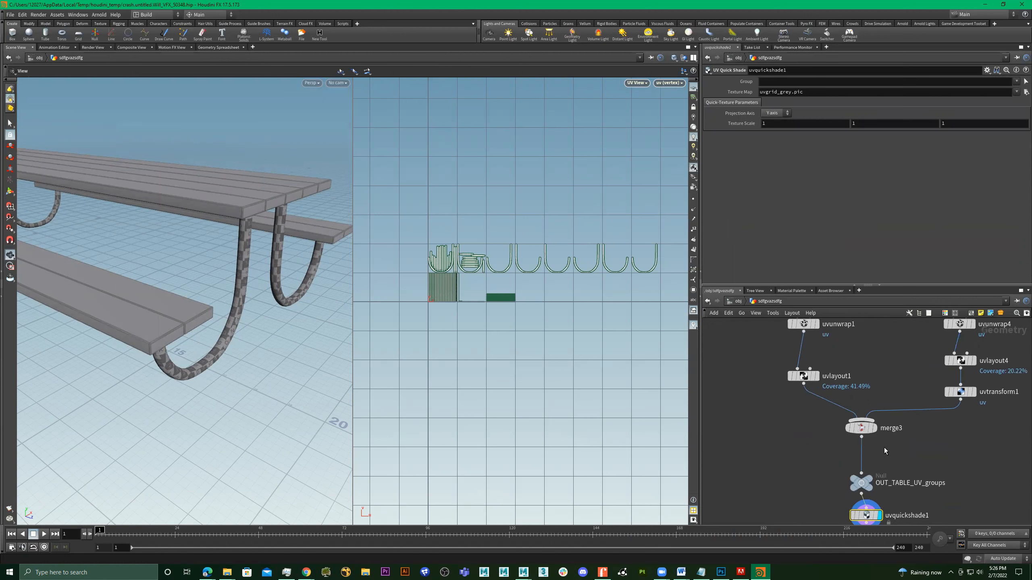
scroll(837, 396, down, 3)
drag(835, 369, 775, 404)
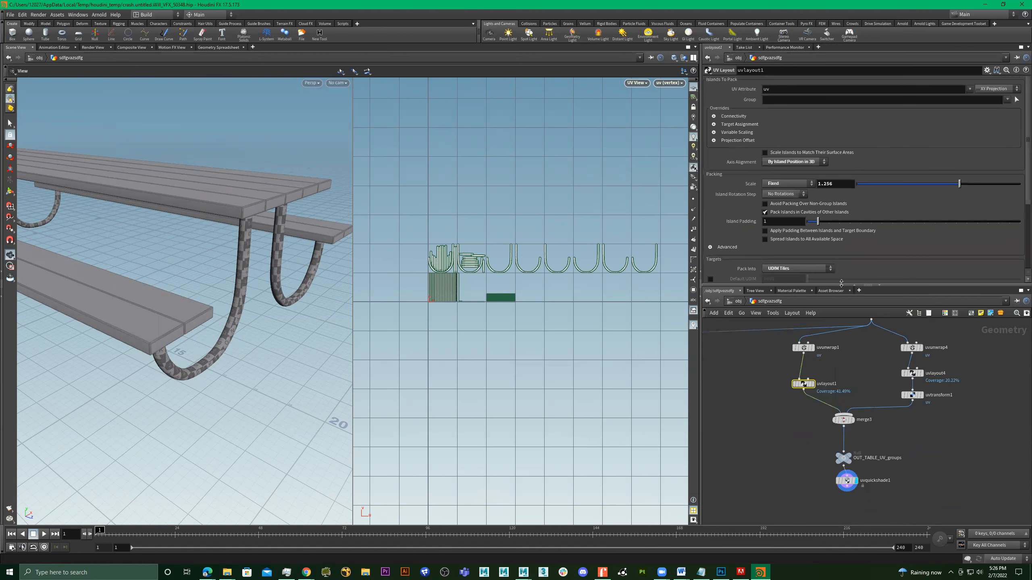
middle_drag(840, 385, 847, 405)
drag(765, 353, 831, 377)
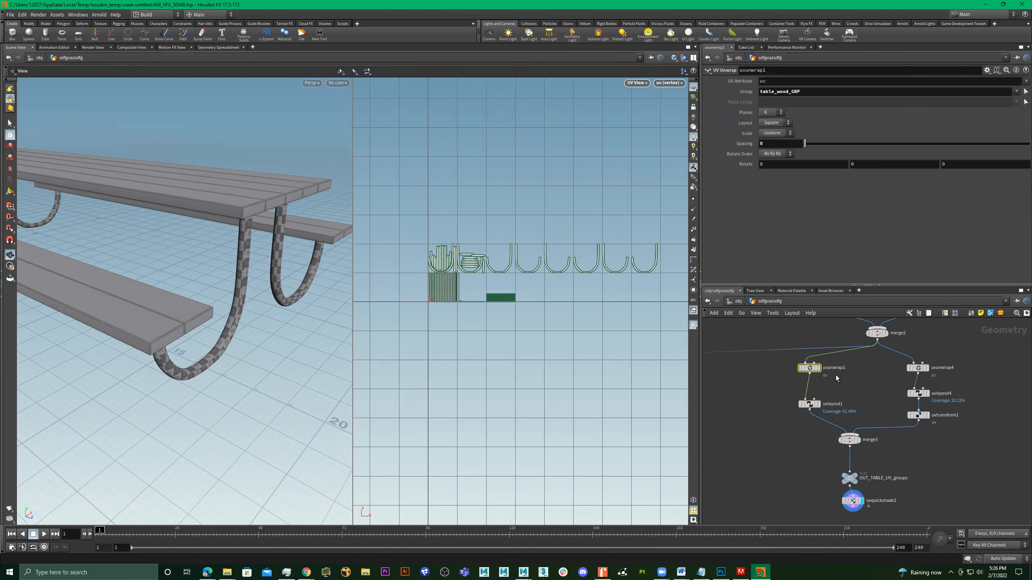
scroll(838, 385, up, 2)
click(802, 413)
scroll(816, 395, down, 2)
middle_drag(849, 383, 847, 388)
middle_drag(897, 482, 897, 427)
scroll(859, 442, up, 2)
Detach uvquickshade1 from OUT_TABLE_UV_groups and display the null on its own.
drag(829, 458, 837, 478)
click(832, 426)
click(840, 420)
drag(203, 301, 174, 311)
scroll(902, 429, down, 3)
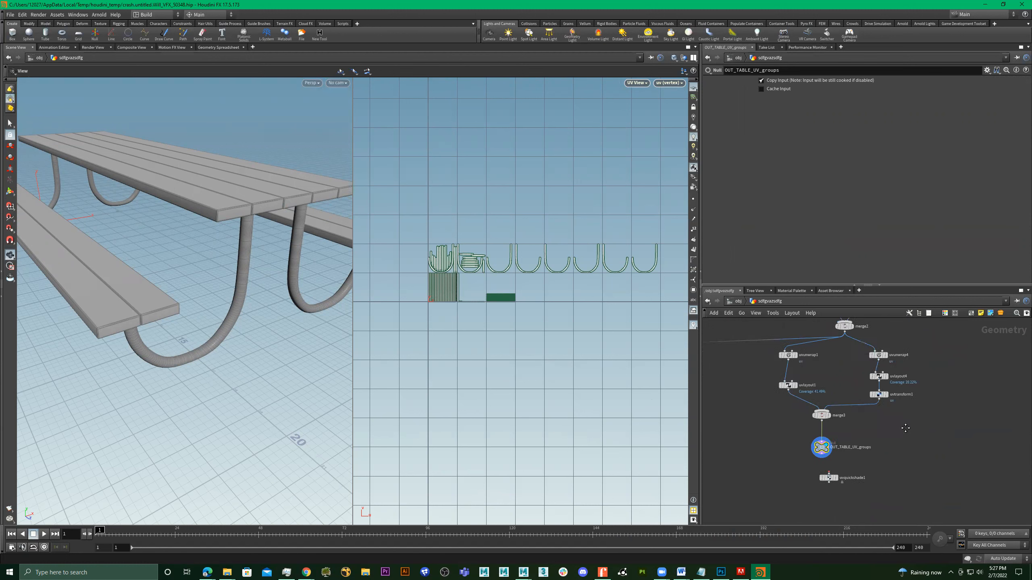
Reconnect uvquickshade1 to OUT_TABLE_UV_groups and display the shaded result.
scroll(831, 482, up, 3)
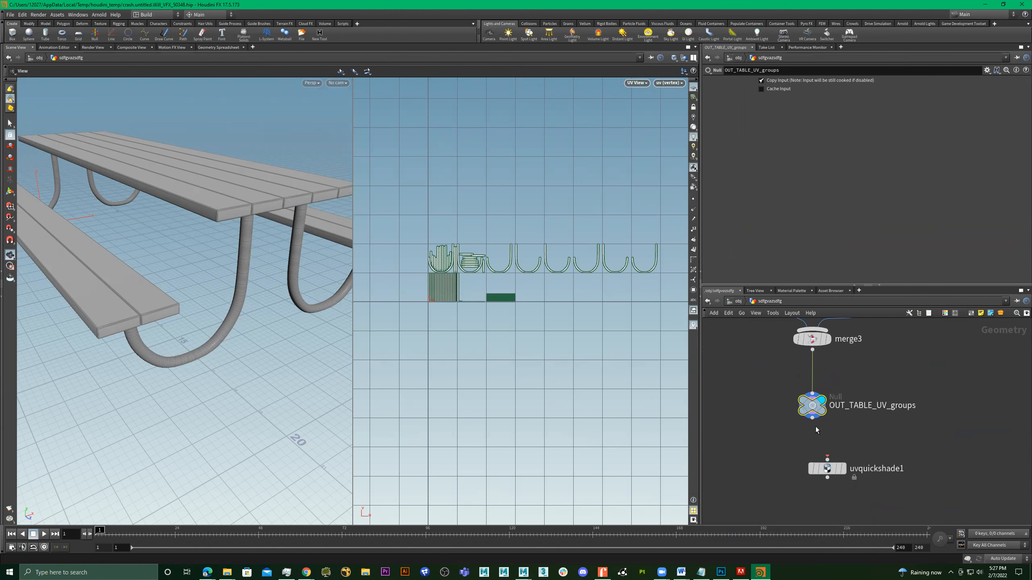
click(841, 470)
scroll(869, 455, down, 3)
scroll(892, 437, up, 3)
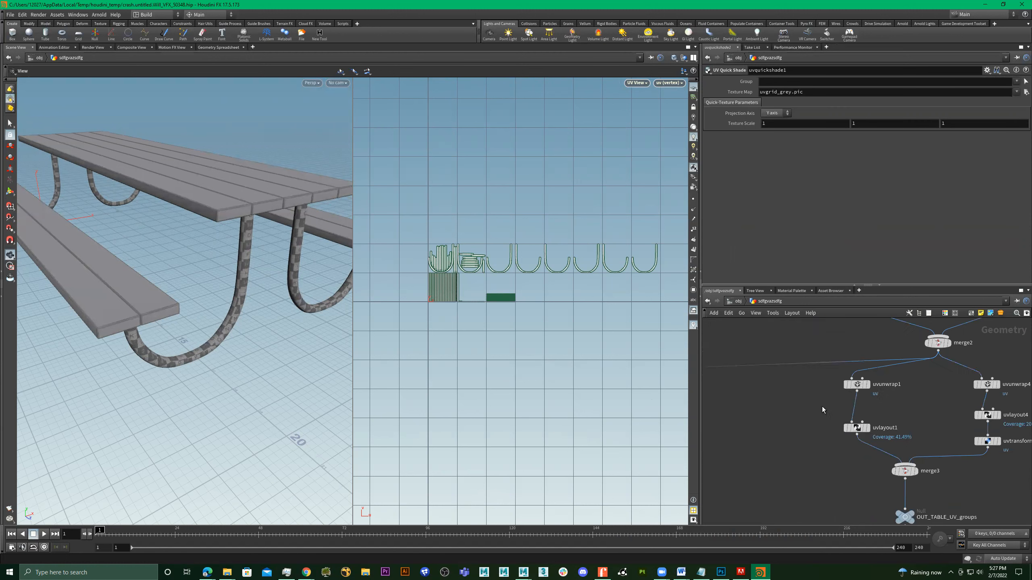
Restrict uvlayout1 to the table_wood_GRP group.
click(848, 428)
click(1009, 101)
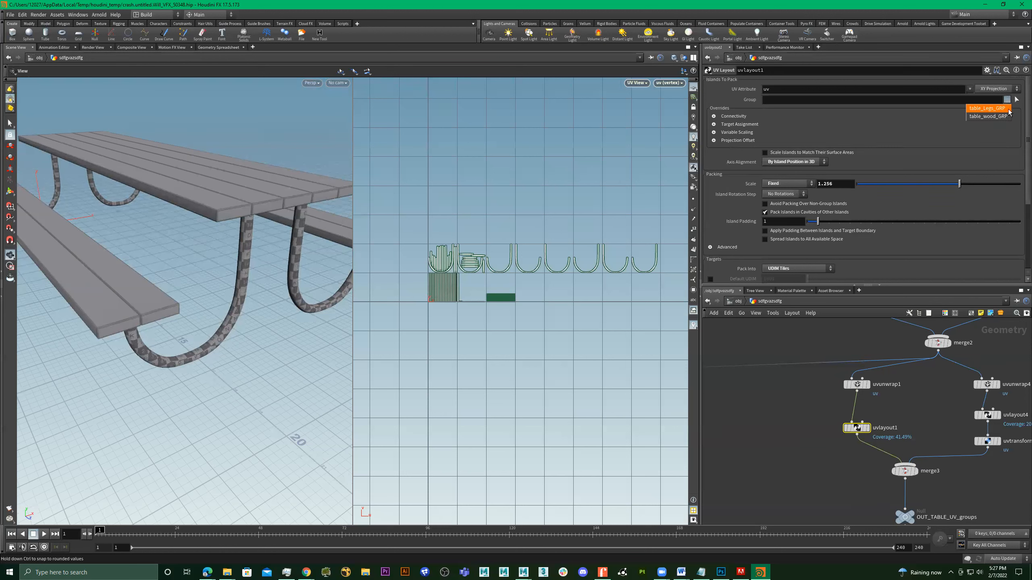
click(1004, 116)
middle_drag(1018, 404, 956, 379)
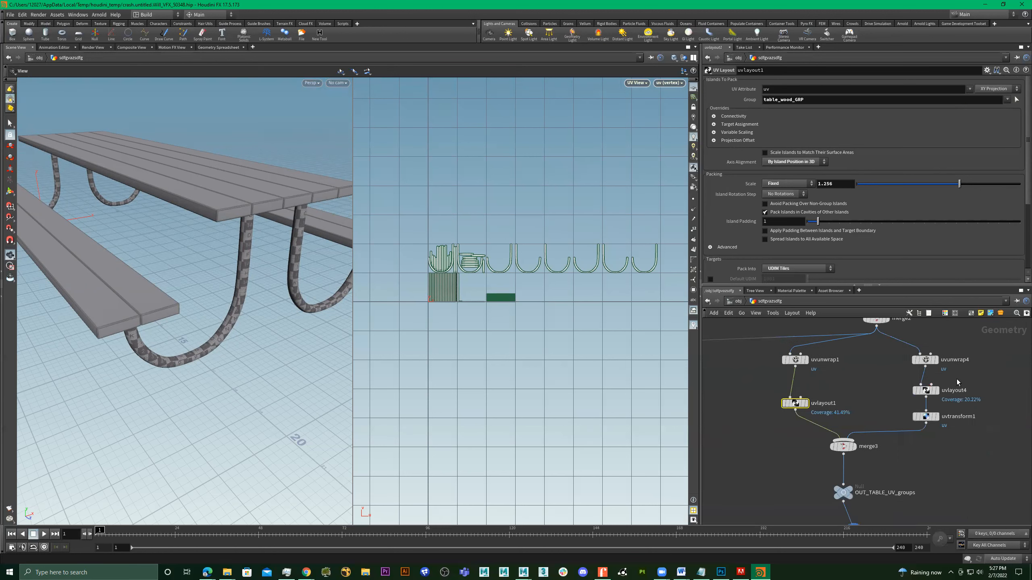
Restrict uvlayout4 to the table_Legs_GRP group.
scroll(956, 379, up, 2)
click(904, 398)
click(1009, 99)
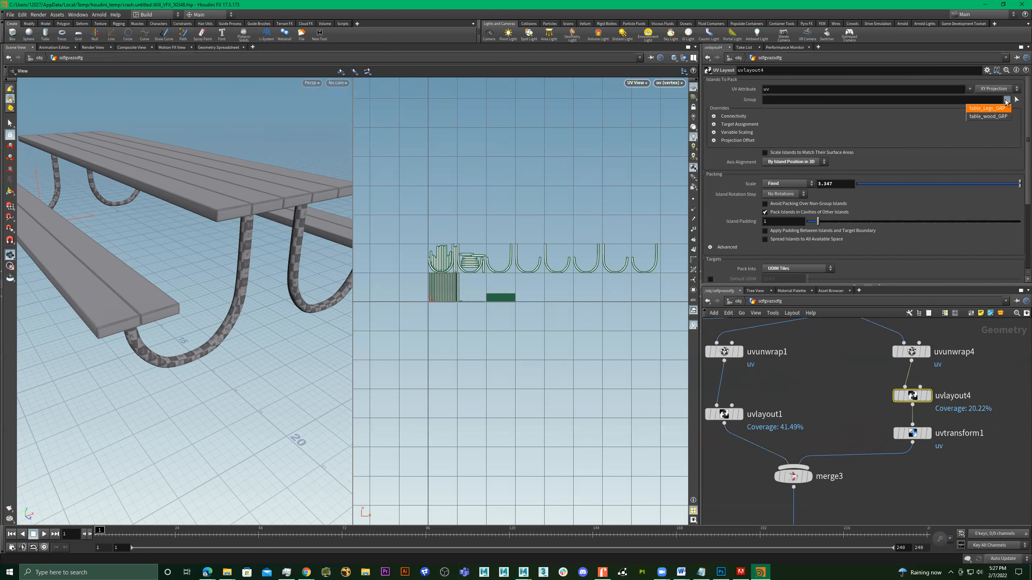
click(991, 108)
click(913, 433)
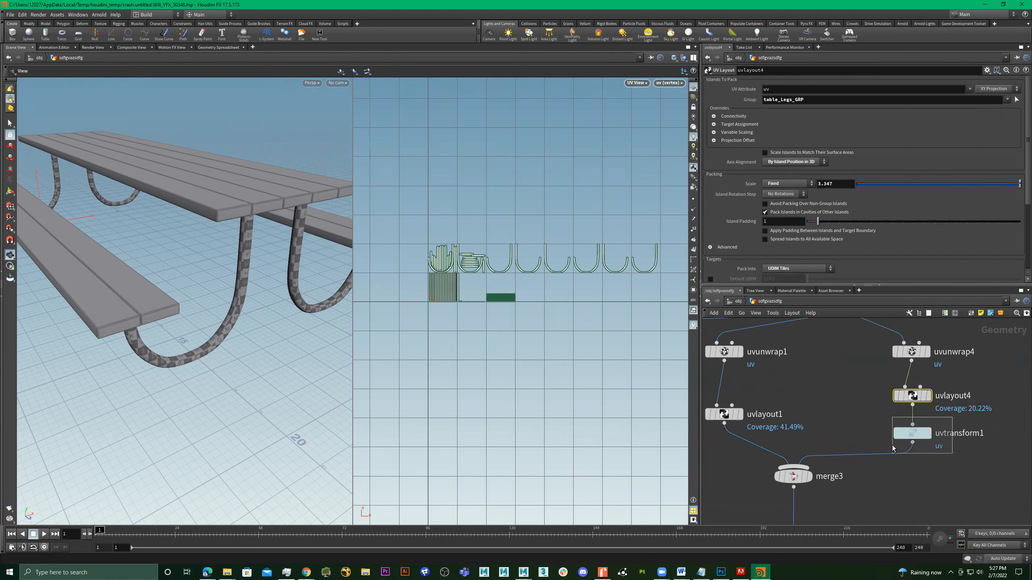
Check the combined layout by displaying the OUT_TABLE_UV_groups null.
middle_drag(825, 504, 865, 376)
click(850, 480)
click(854, 398)
click(829, 414)
scroll(824, 411, down, 3)
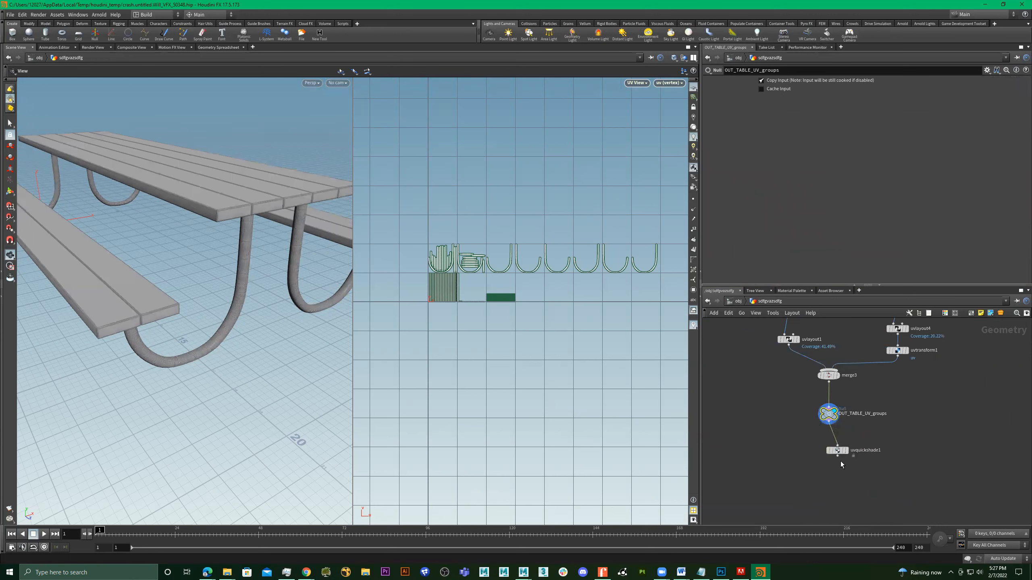
Move uvquickshade1 beside the output null, feed it from uvlayout1, and display the textured wood.
drag(837, 450, 821, 384)
click(773, 433)
click(789, 344)
click(780, 439)
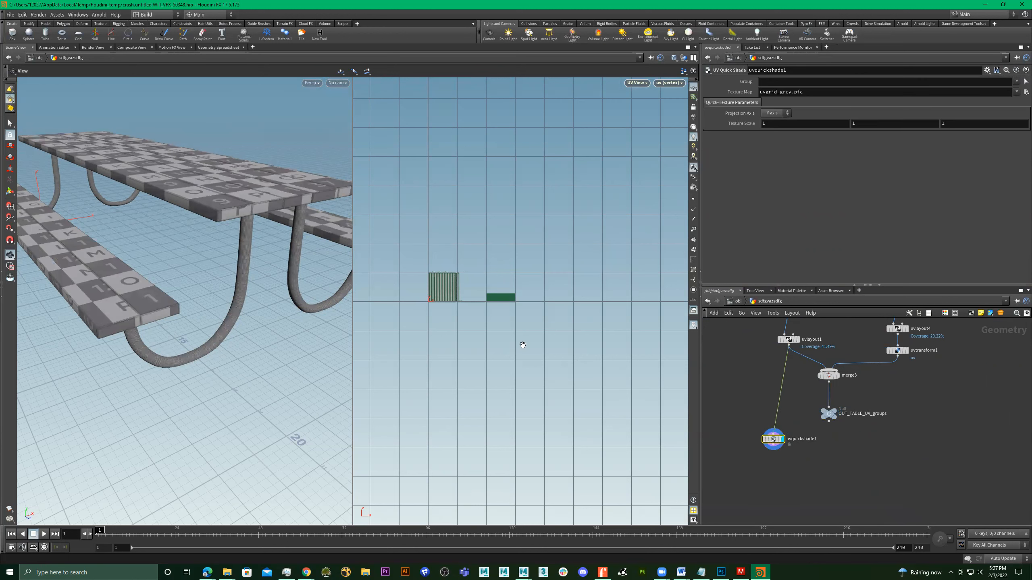
Preview uvtransform1's output through uvquickshade1, finishing with uvquickshade1 wired to merge3.
click(781, 383)
click(894, 370)
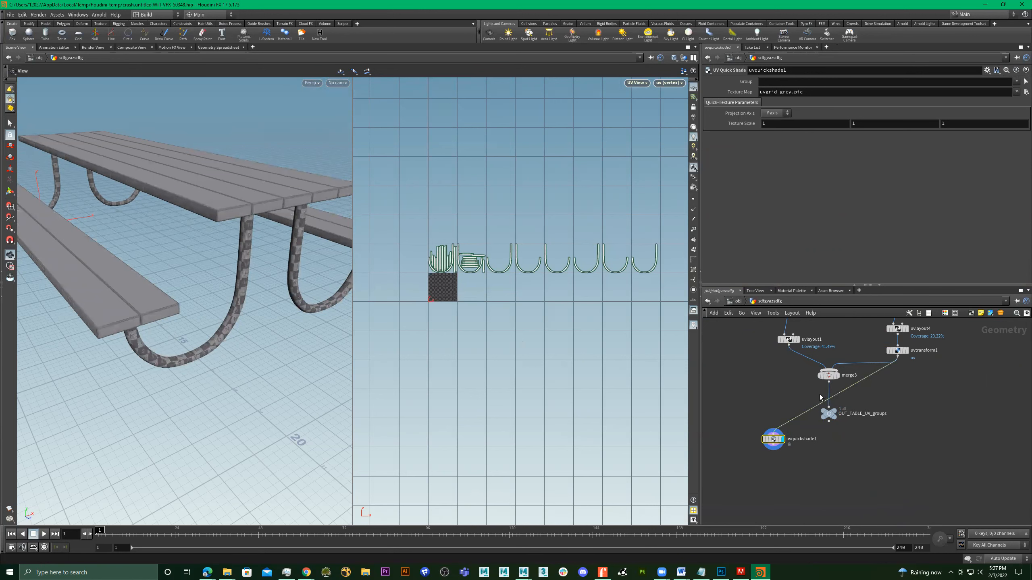
mouse_move(847, 391)
mouse_down()
mouse_move(833, 401)
mouse_move(827, 389)
mouse_up()
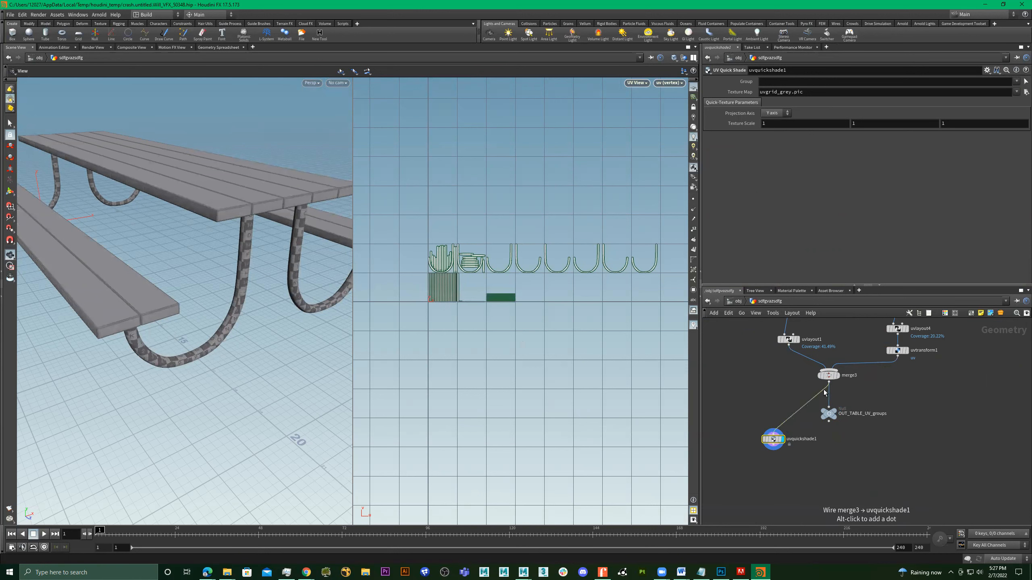
right_drag(459, 272, 576, 272)
scroll(782, 361, up, 2)
Display OUT_TABLE_UV_groups, start saving its geometry, and choose the $JOB/Desktop/ABCD/ folder as the destination.
click(852, 431)
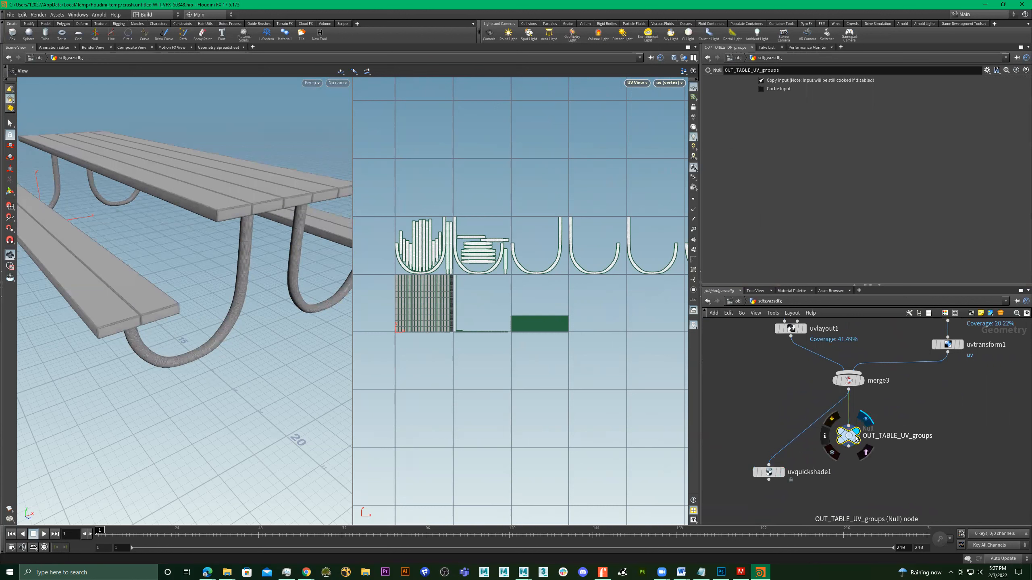
right_click(846, 436)
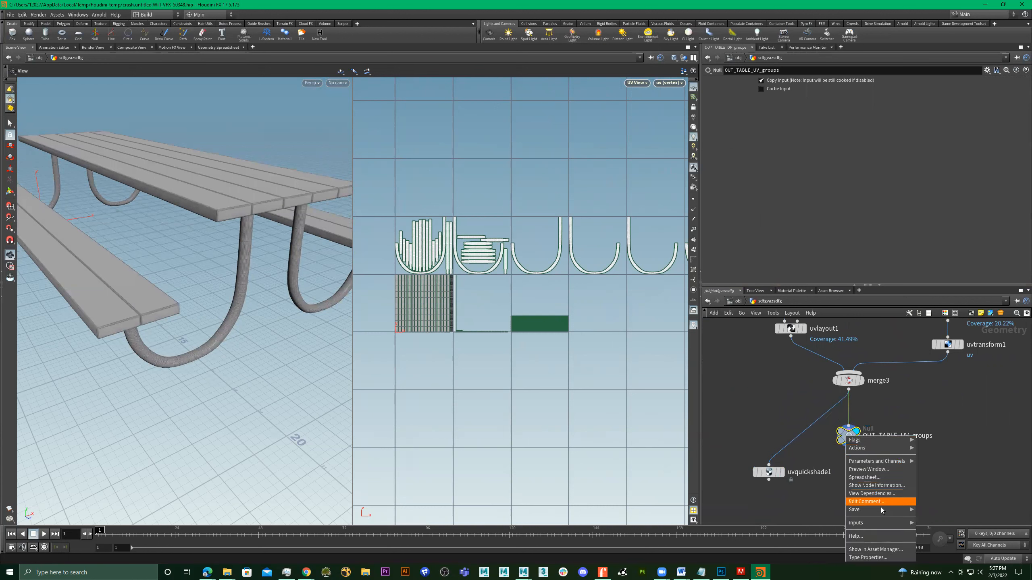
mouse_move(878, 510)
click(926, 511)
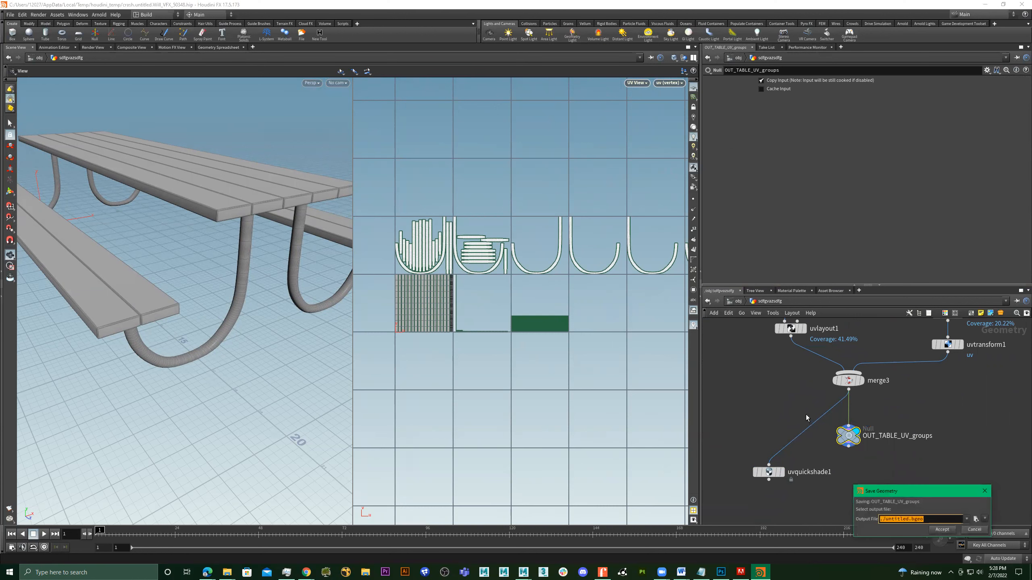
drag(921, 488, 801, 300)
click(855, 331)
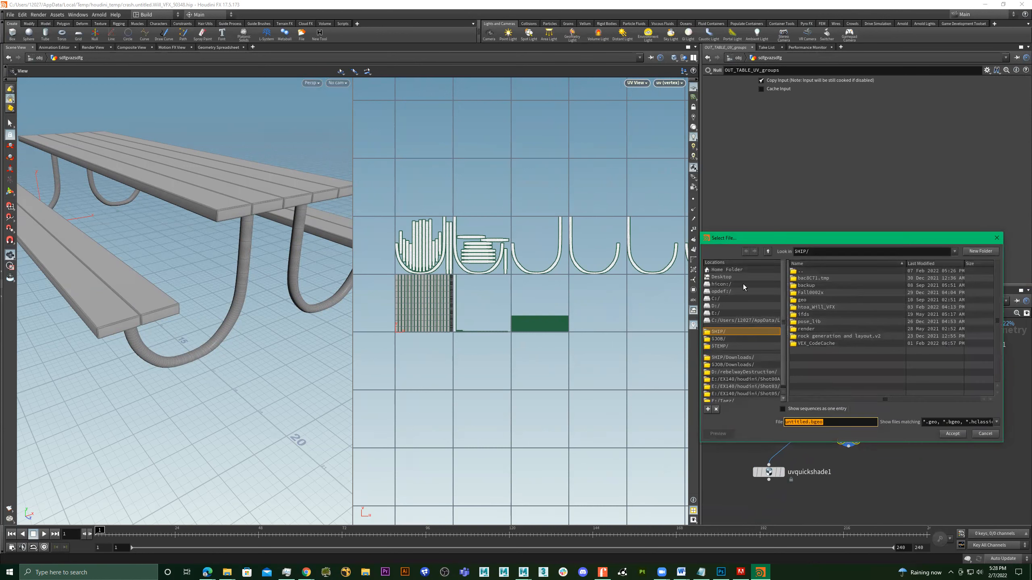
drag(795, 240, 1031, 240)
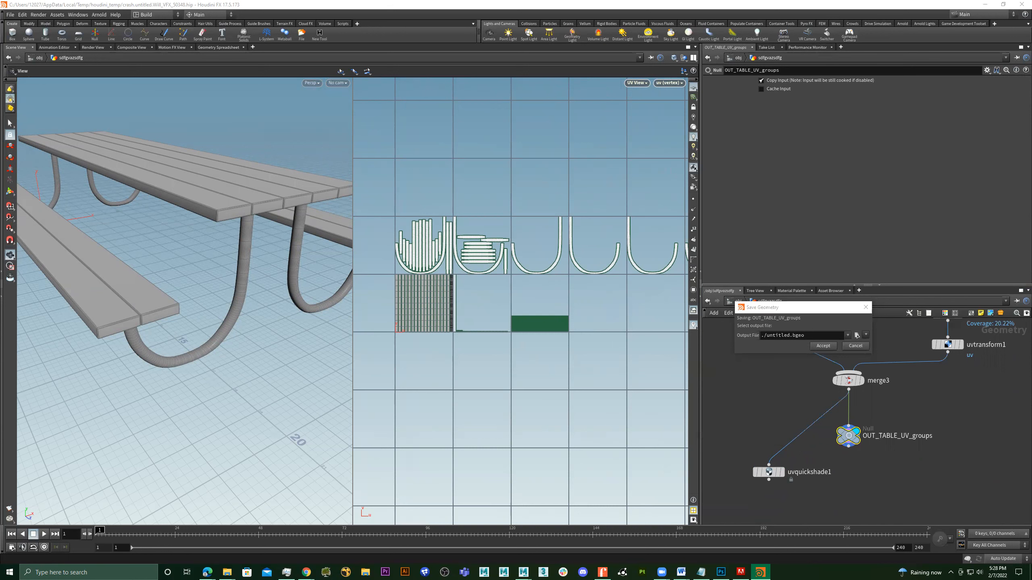
drag(1031, 172, 512, 172)
Name the output file PicnicTableUV_2Sub.abc and save the geometry.
drag(469, 356, 429, 358)
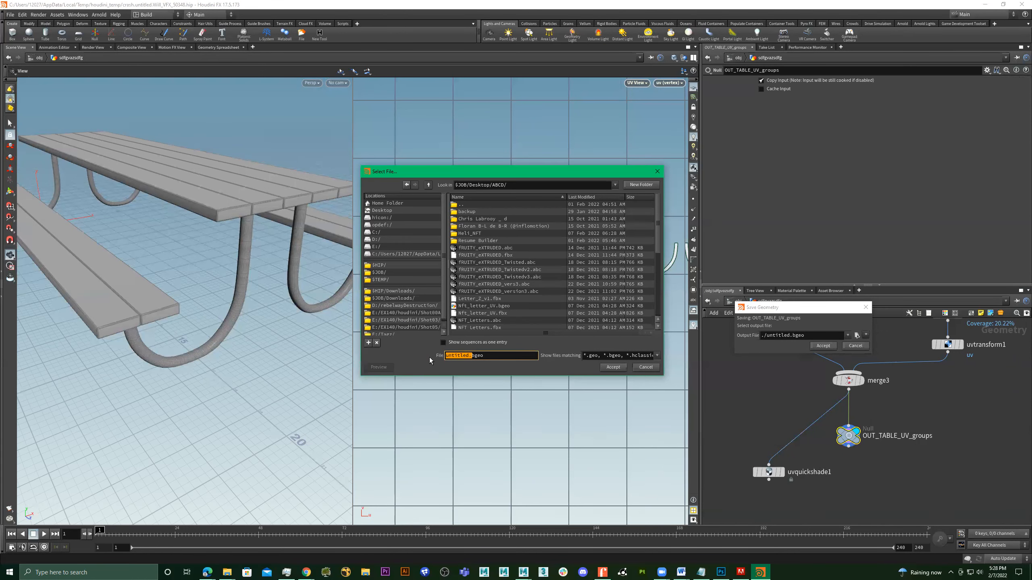
text(PicnicTableUV_2Sub.)
key(Delete)
key(Delete)
key(Delete)
key(Delete)
text(abc)
click(613, 367)
click(823, 345)
Save the OUT_TABLE_UV_groups geometry once more to the same PicnicTableUV_2Sub.abc file.
right_click(852, 434)
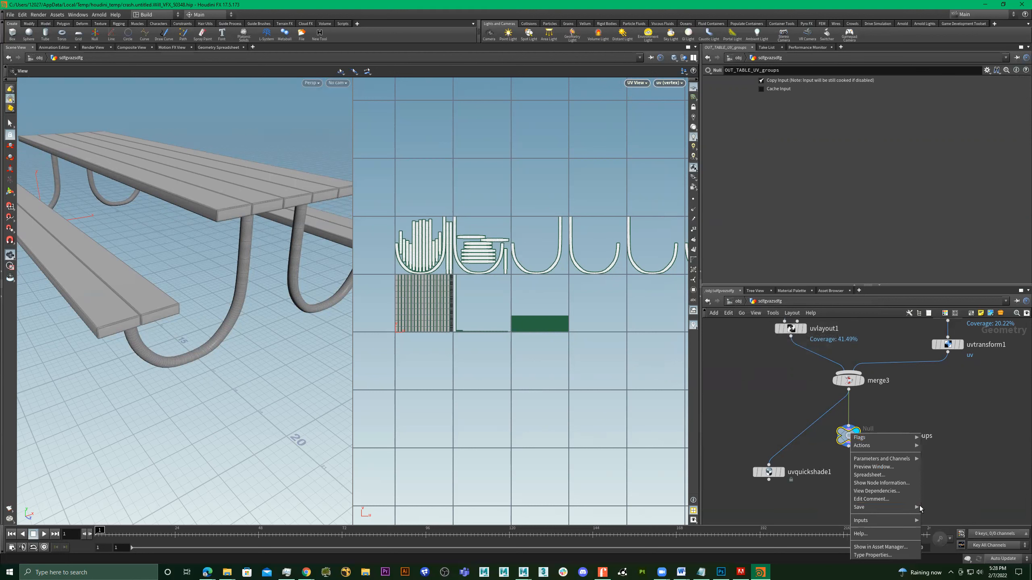
click(937, 513)
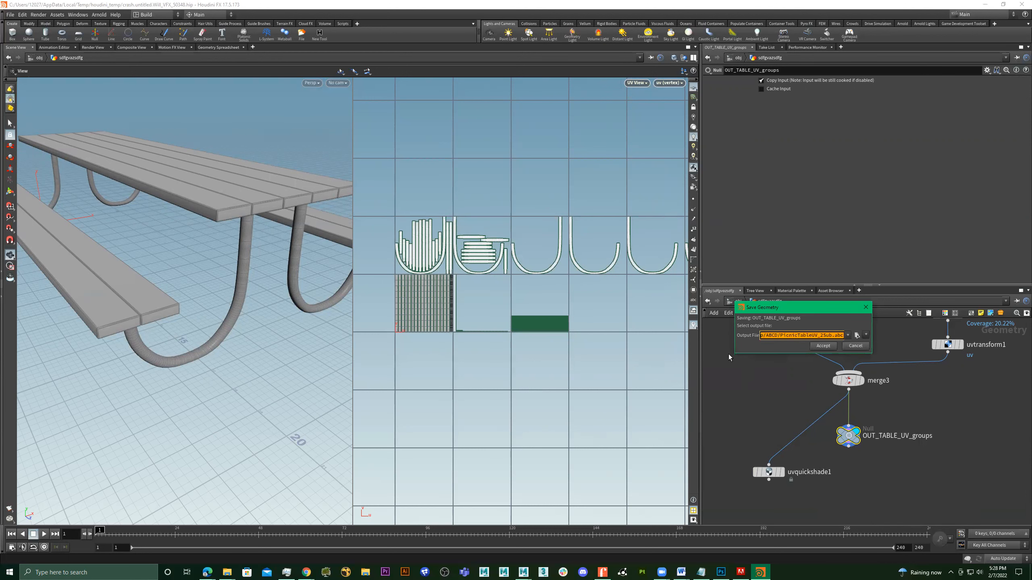
click(823, 346)
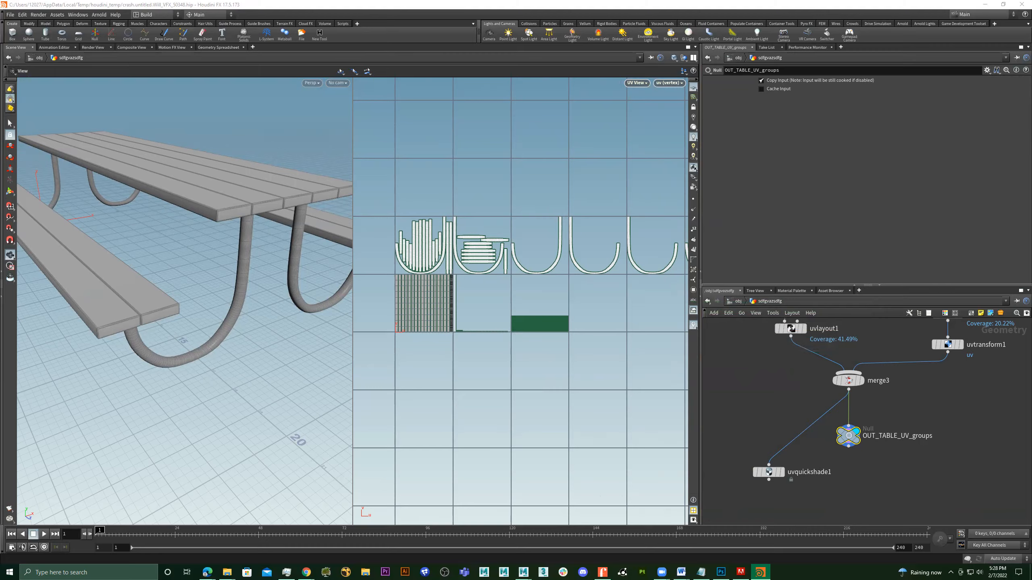